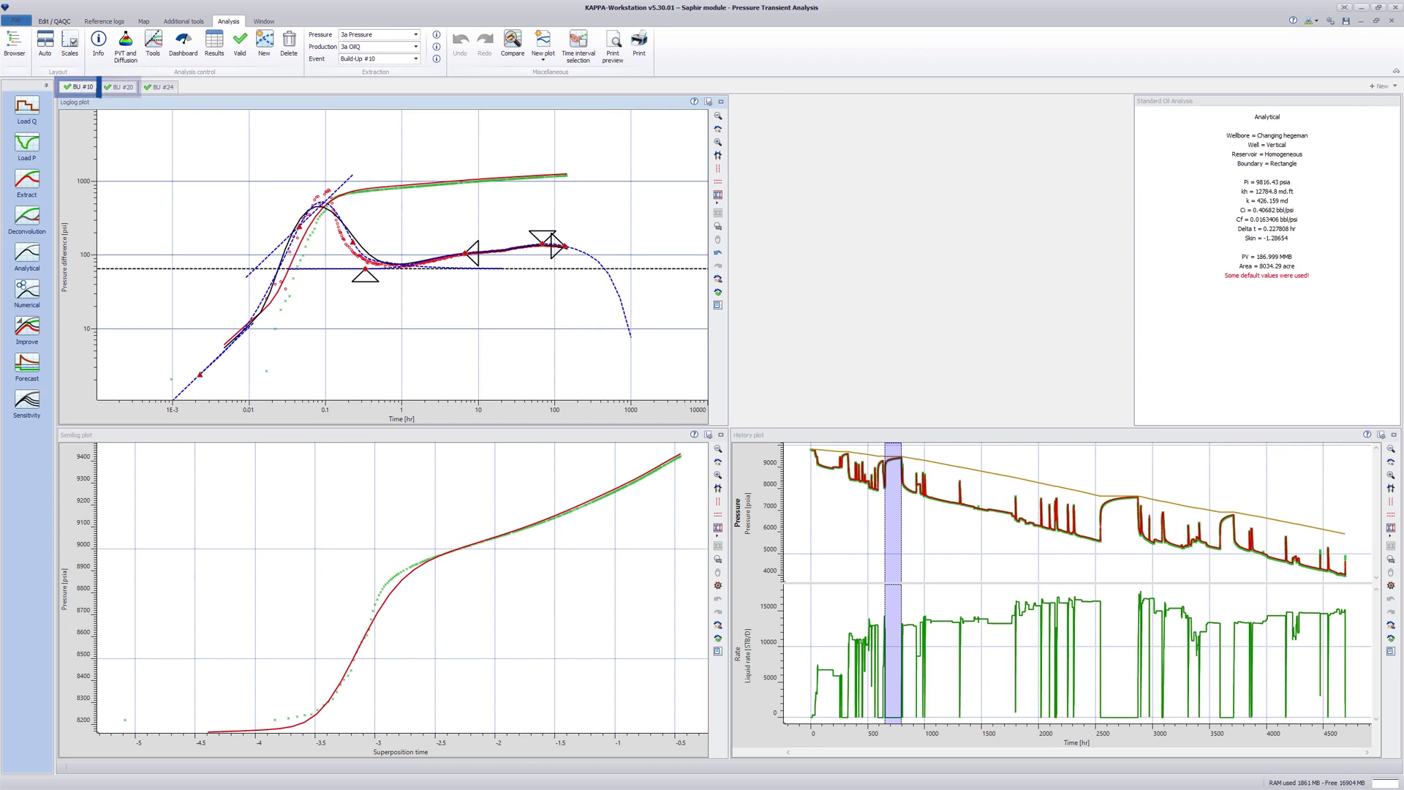
# - Generate the Build-Up #10 analytical model with Show average pressure kept on
pyautogui.click(118, 87)
pyautogui.click(144, 91)
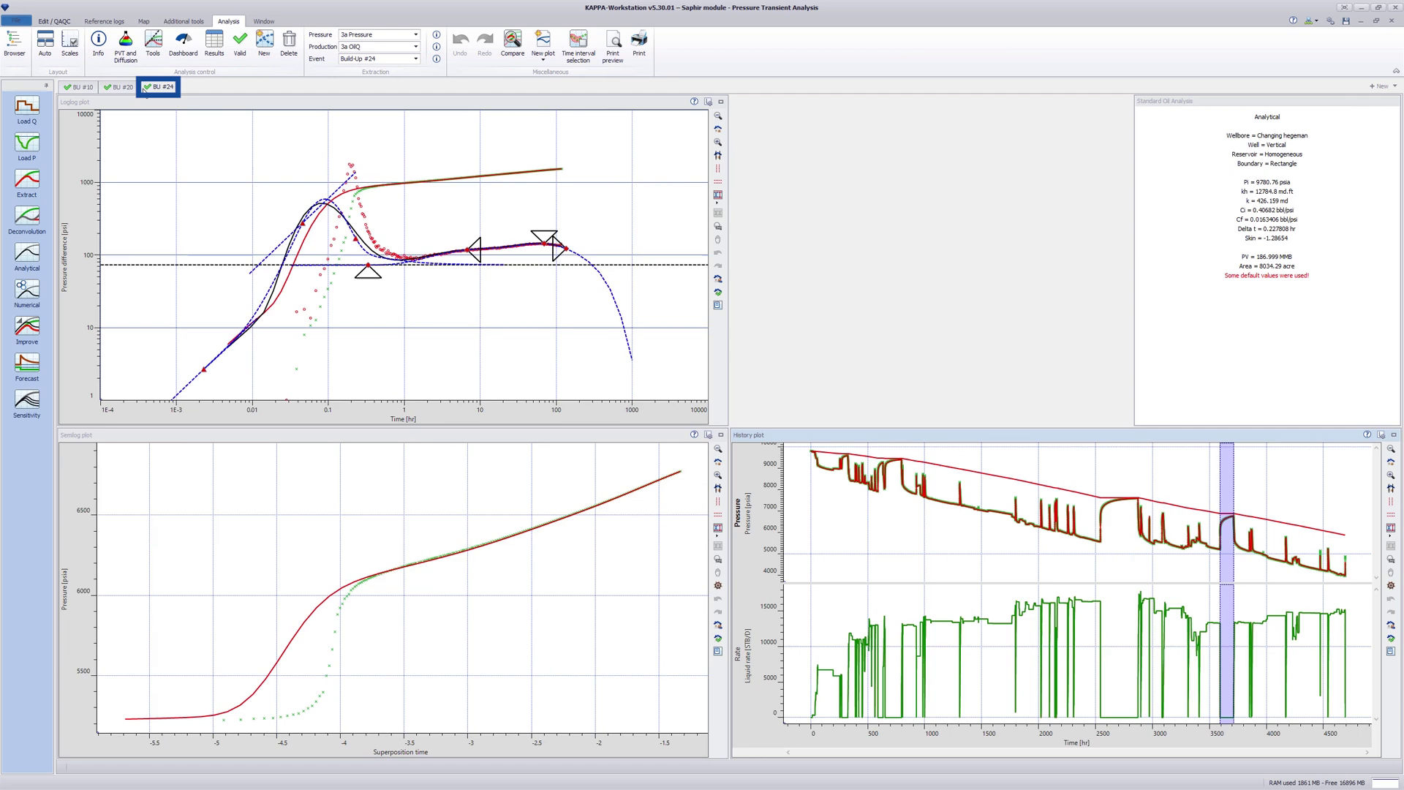
pyautogui.click(93, 89)
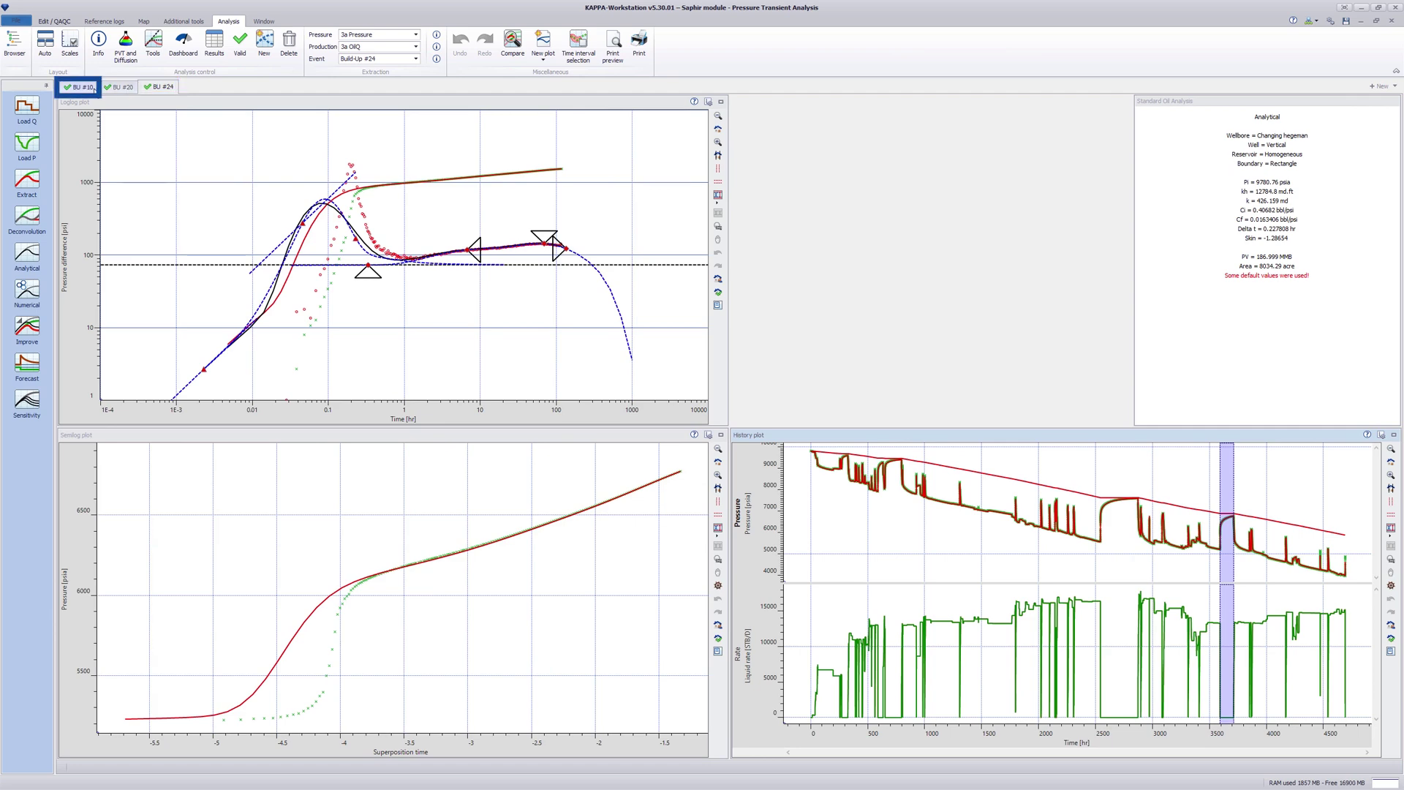
pyautogui.click(24, 255)
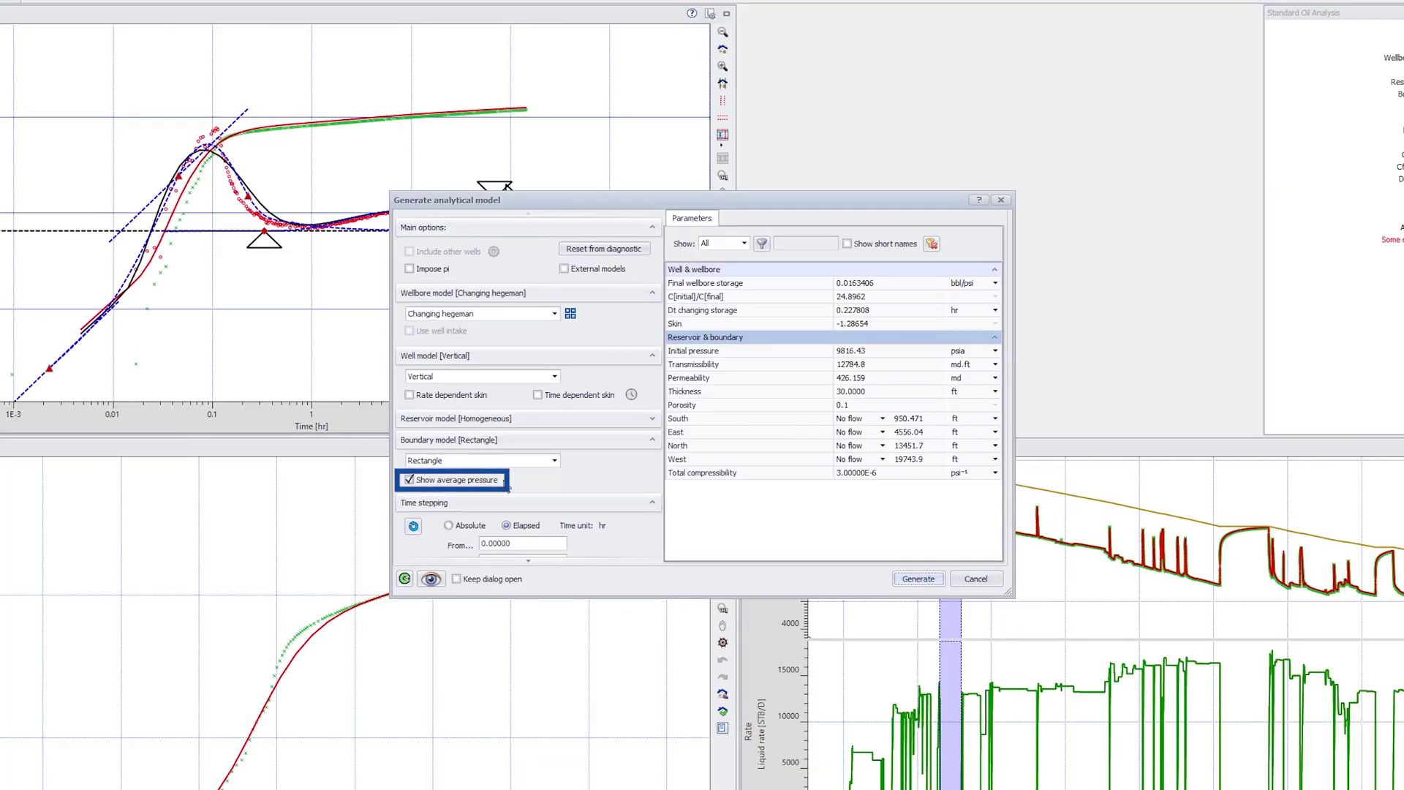
pyautogui.click(939, 578)
# - Turn the history plot legend on, then hide it again
pyautogui.rightClick(996, 582)
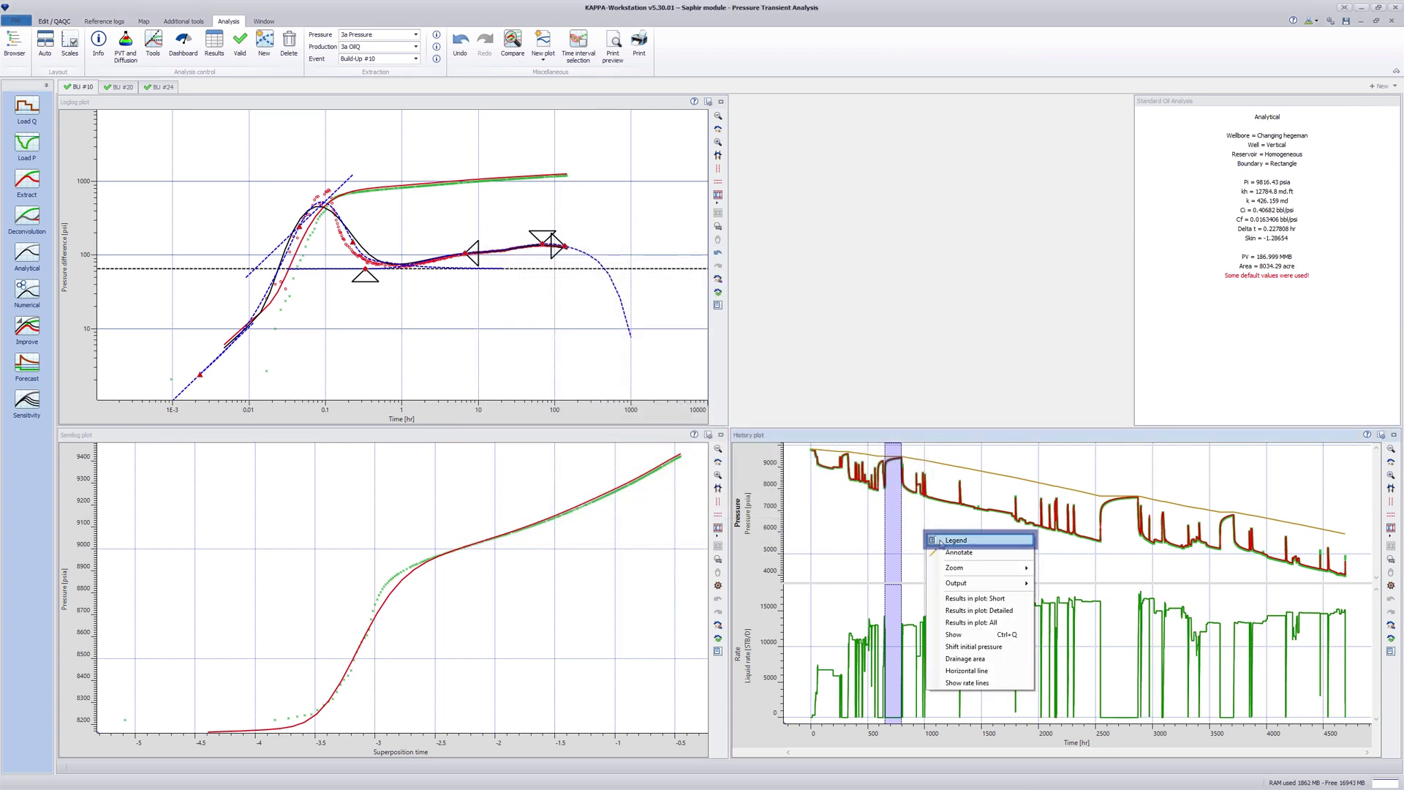
pyautogui.click(941, 540)
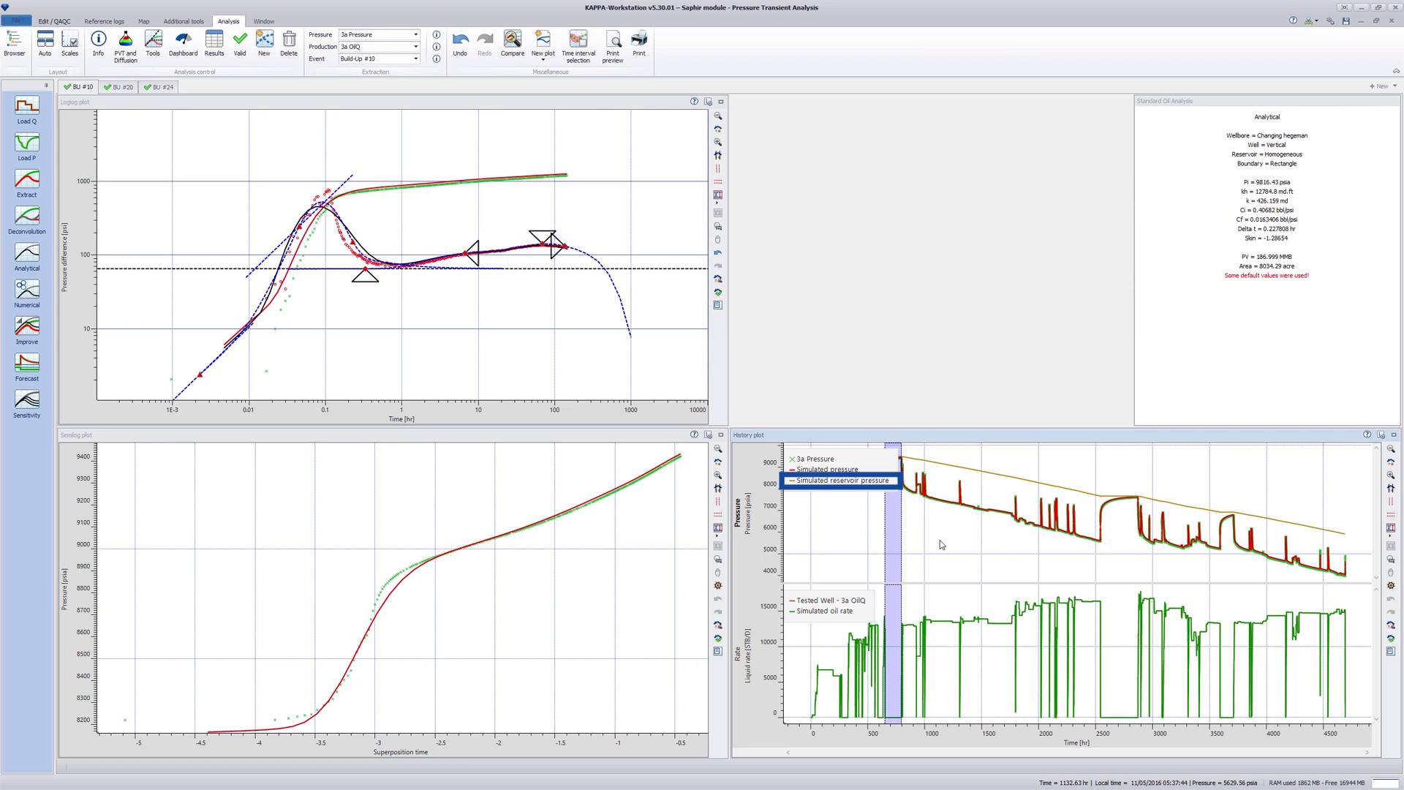
pyautogui.rightClick(940, 540)
pyautogui.click(951, 545)
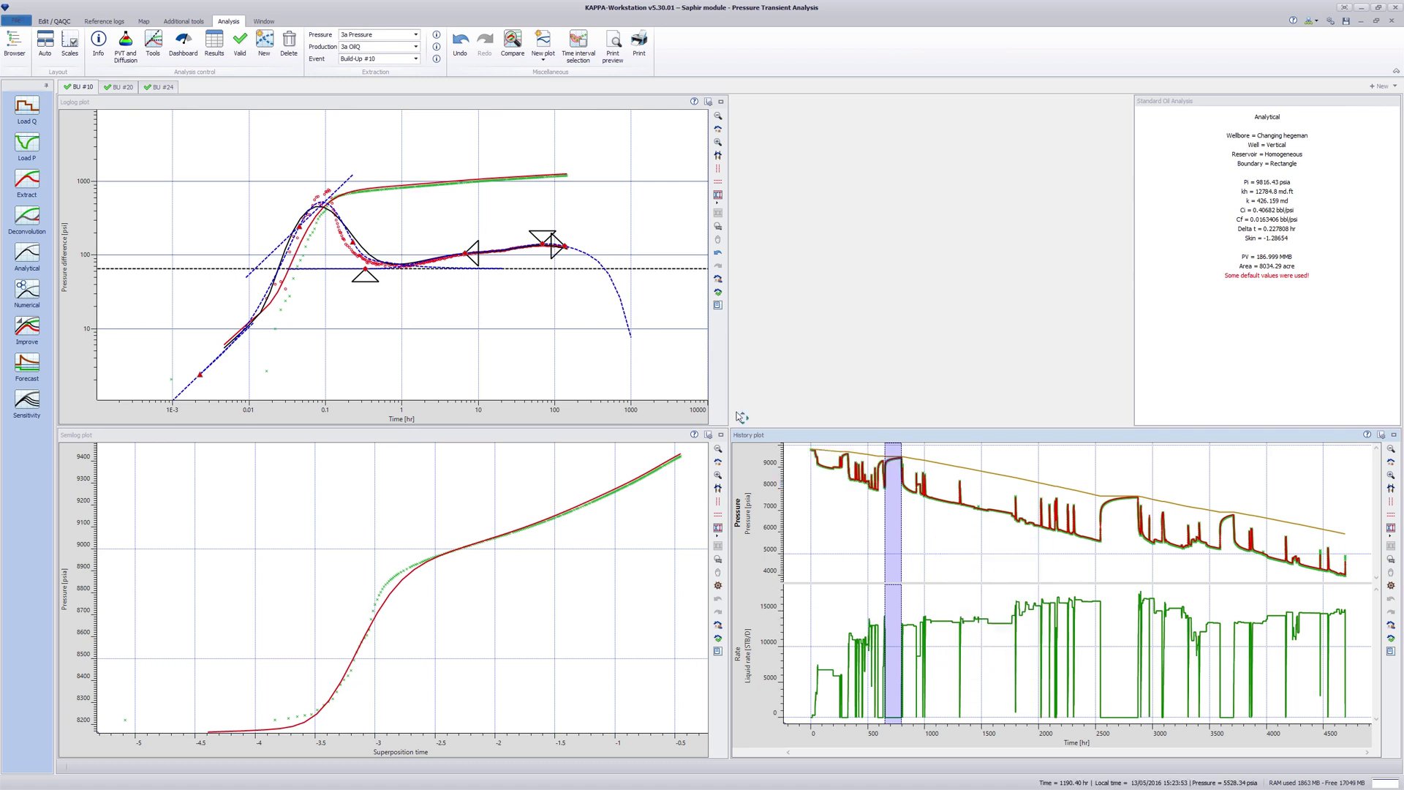
# - Fit a single semilog line over the 0.6–1.2 hr radial flow period and show its results (kh 11496.0 md.ft, skin -2.33196)
pyautogui.rightClick(223, 140)
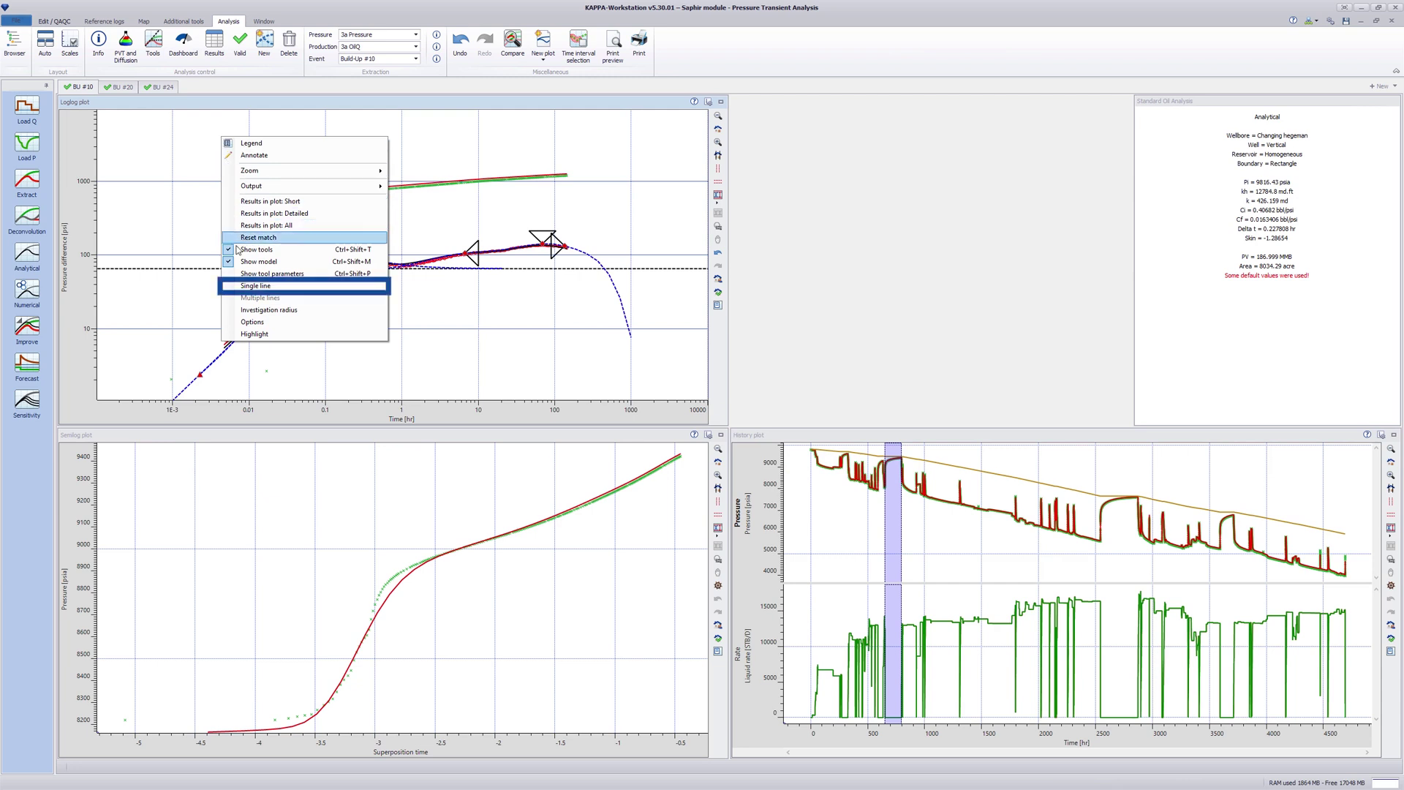
pyautogui.click(230, 286)
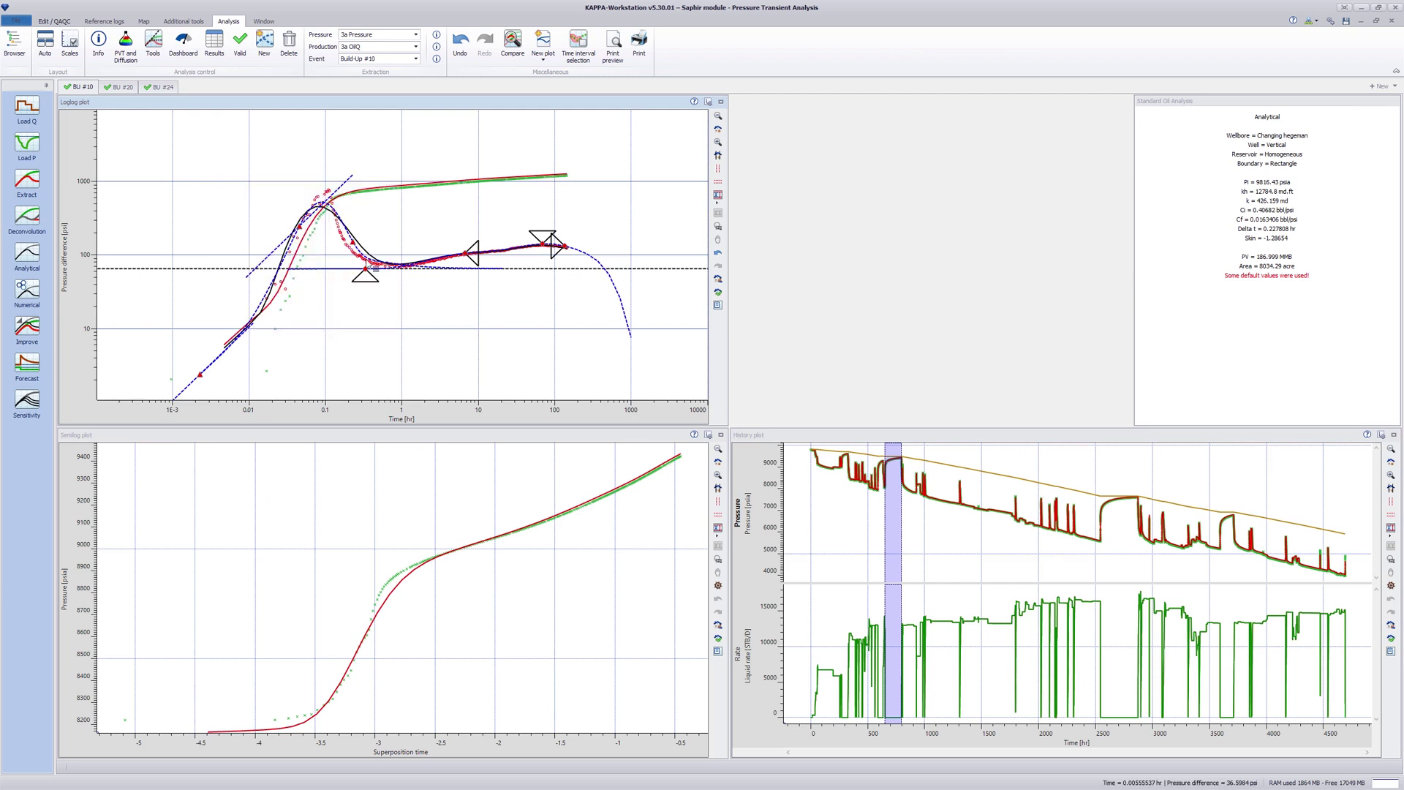
pyautogui.moveTo(386, 253); pyautogui.dragTo(410, 252)
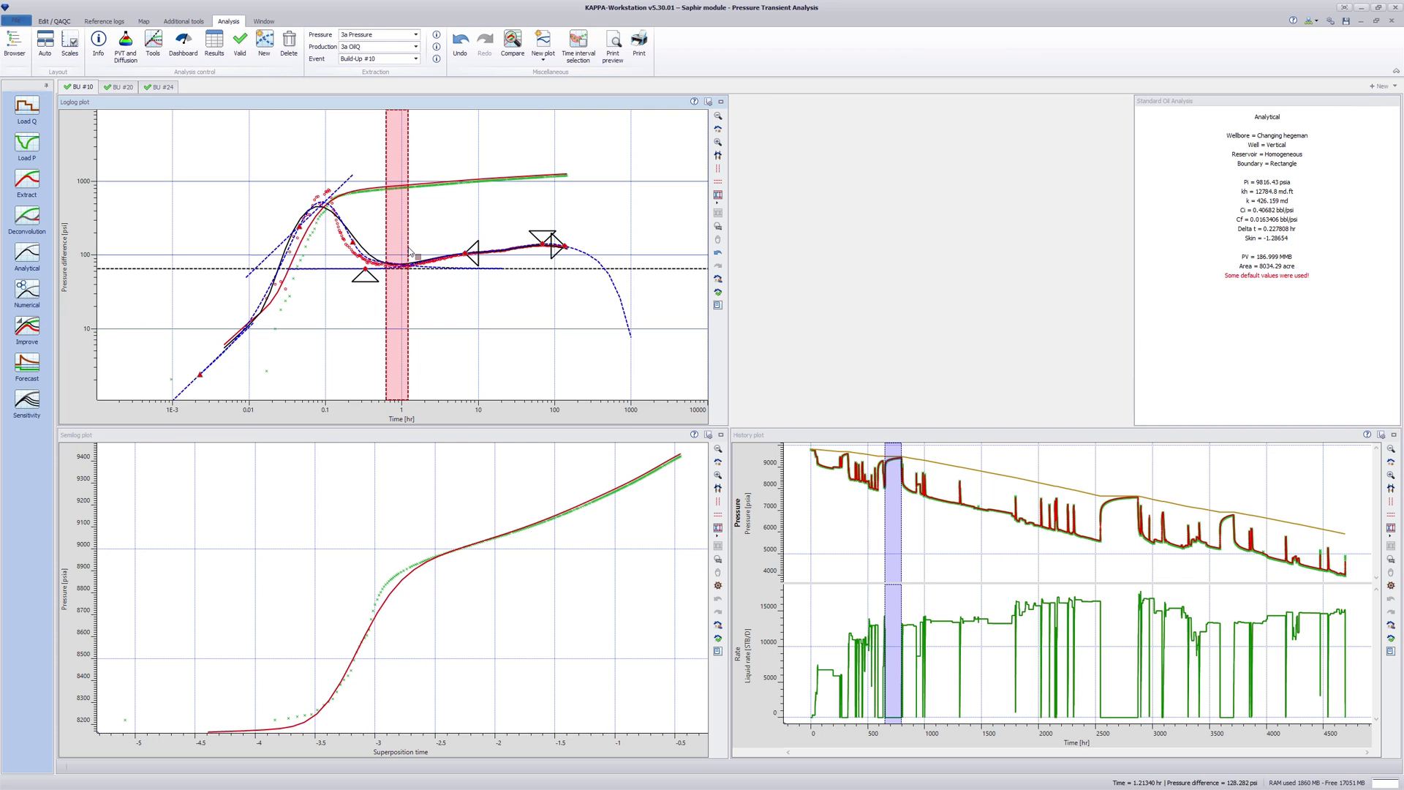
pyautogui.moveTo(408, 251); pyautogui.dragTo(409, 252)
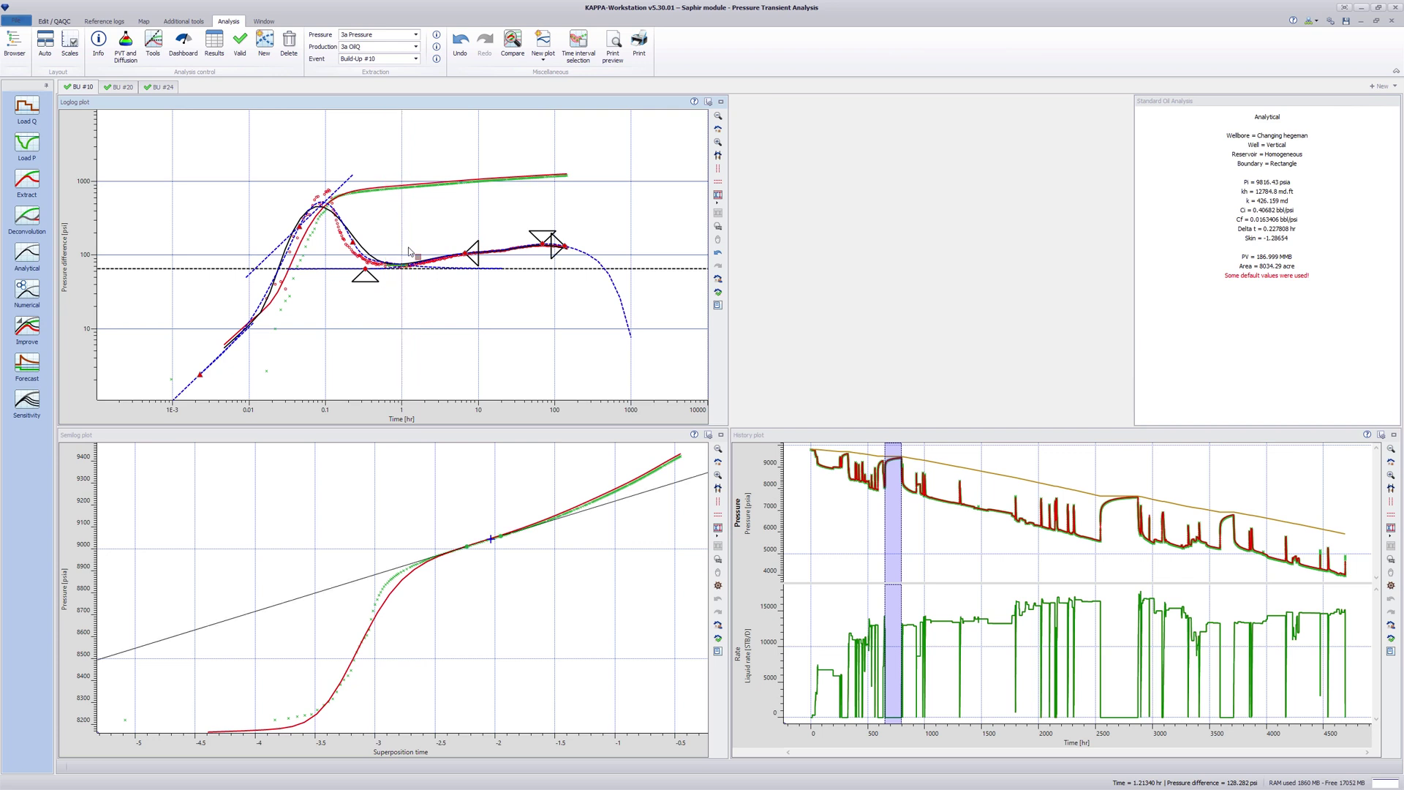
pyautogui.rightClick(410, 467)
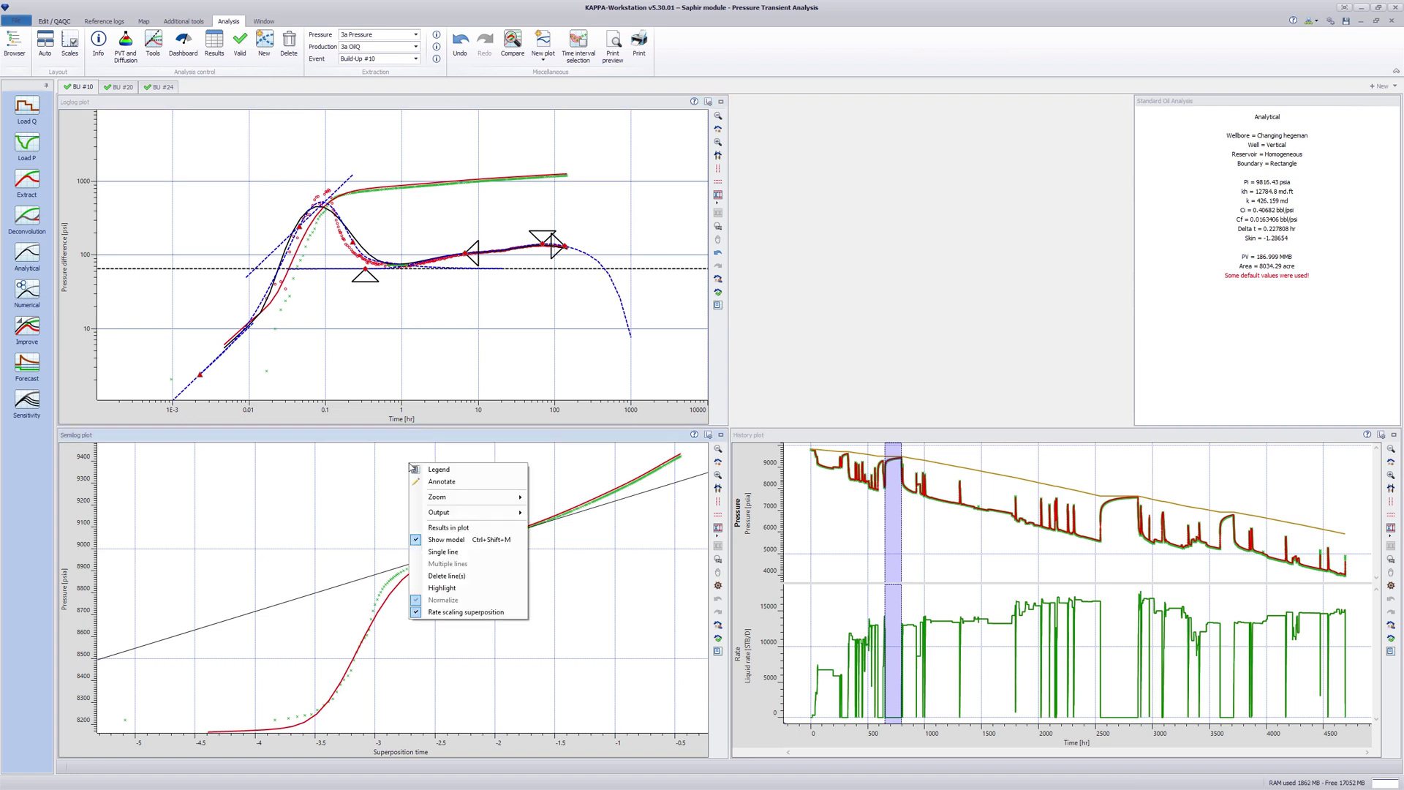
pyautogui.click(415, 527)
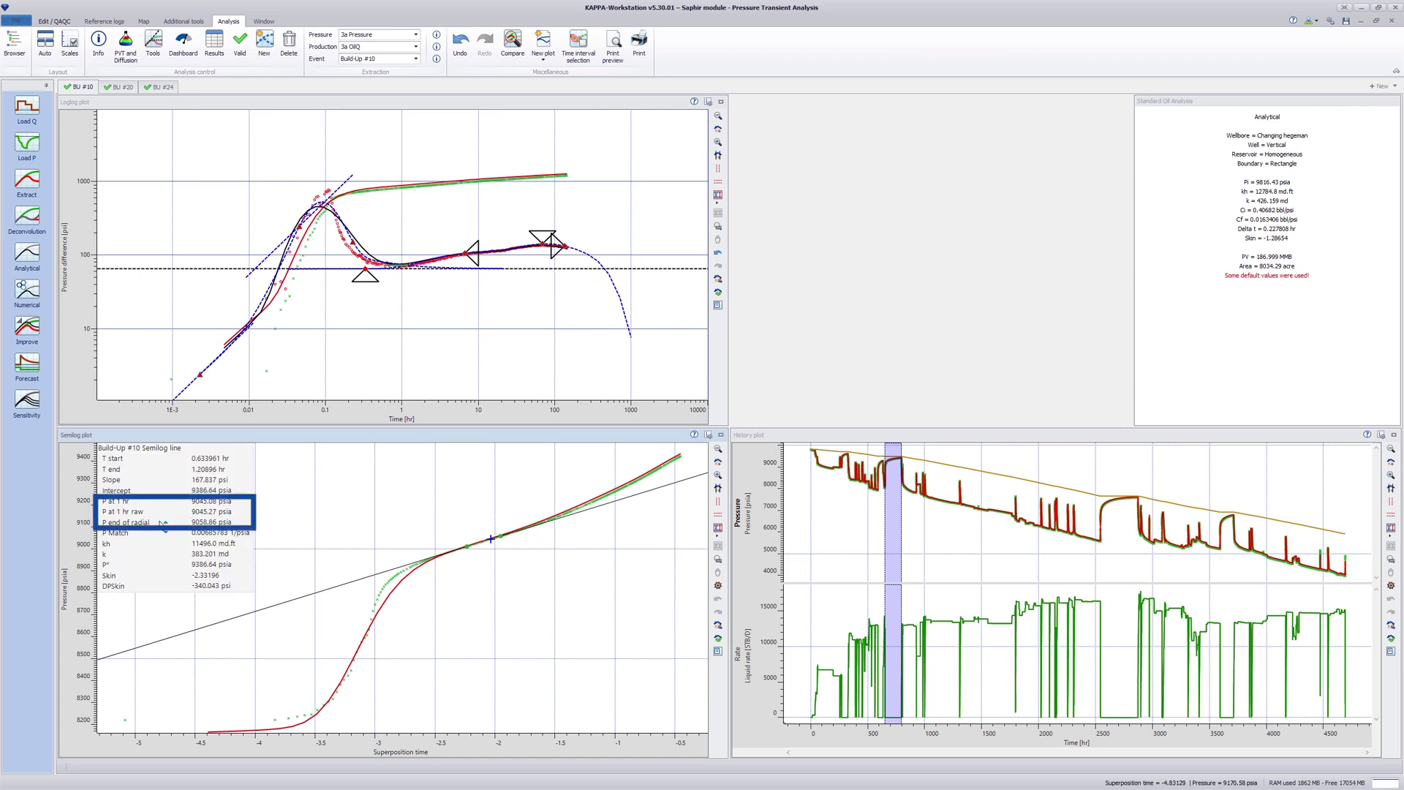
# - Fit a single semilog line to the Build-Up #20 radial flow range and show its results on the plot
pyautogui.click(133, 89)
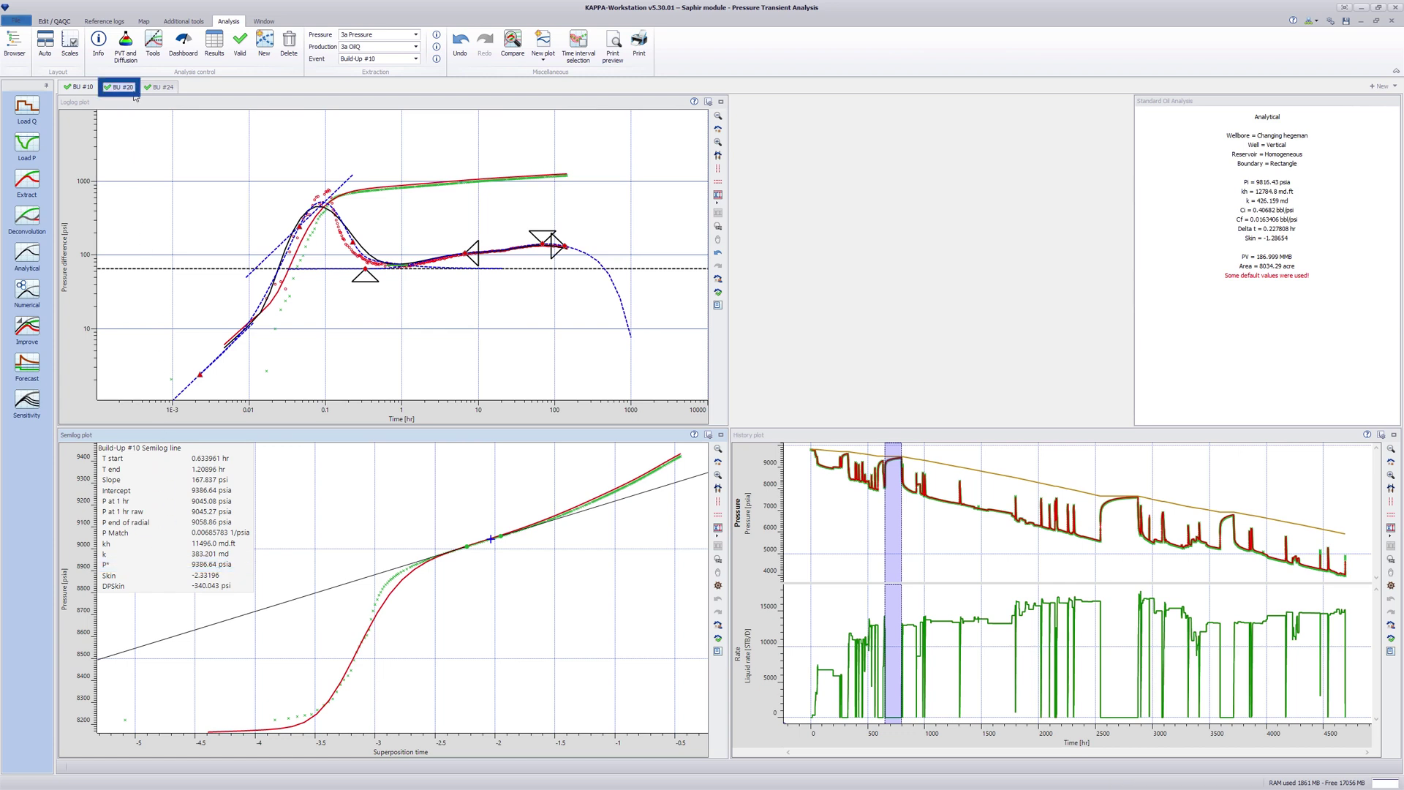
pyautogui.rightClick(415, 210)
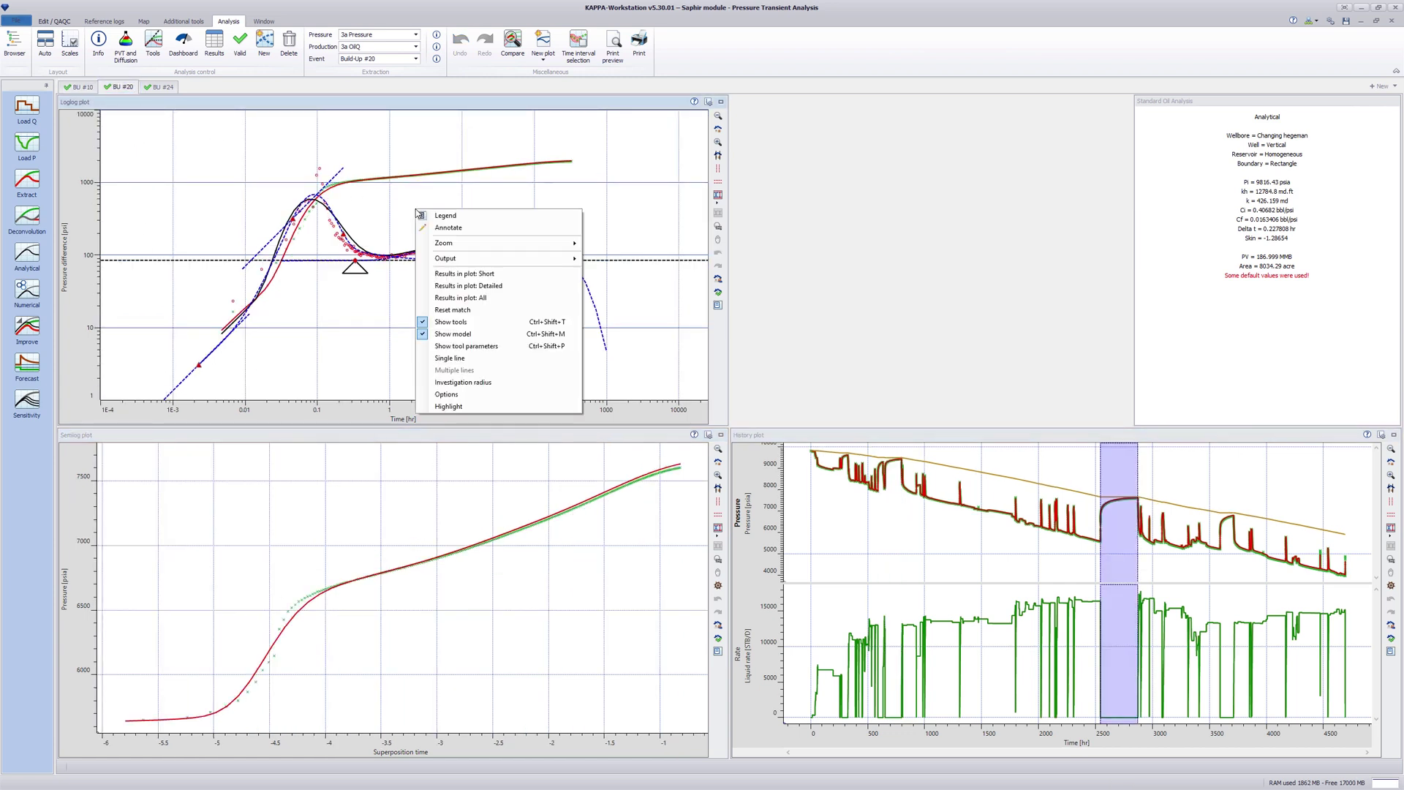
pyautogui.click(427, 358)
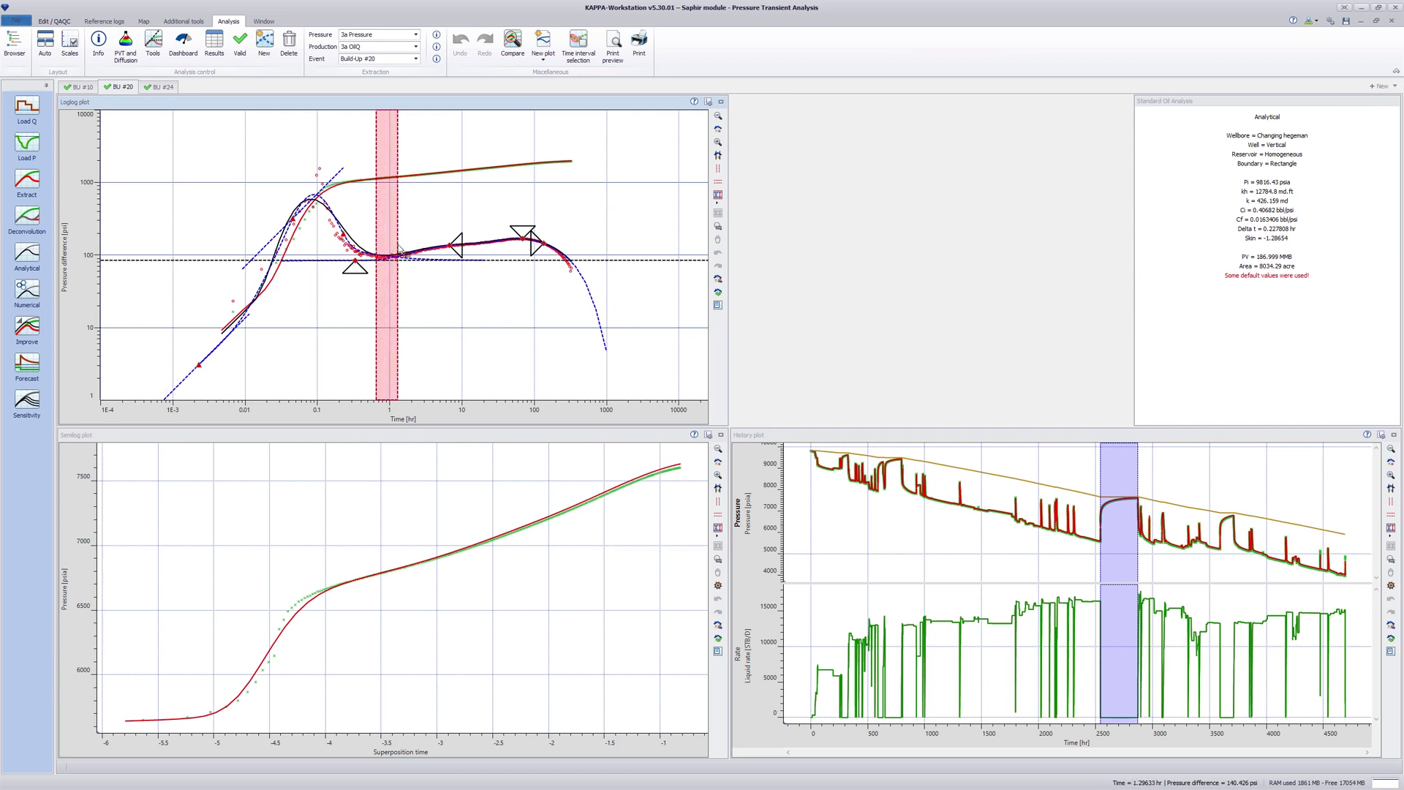
pyautogui.click(399, 272)
pyautogui.rightClick(384, 459)
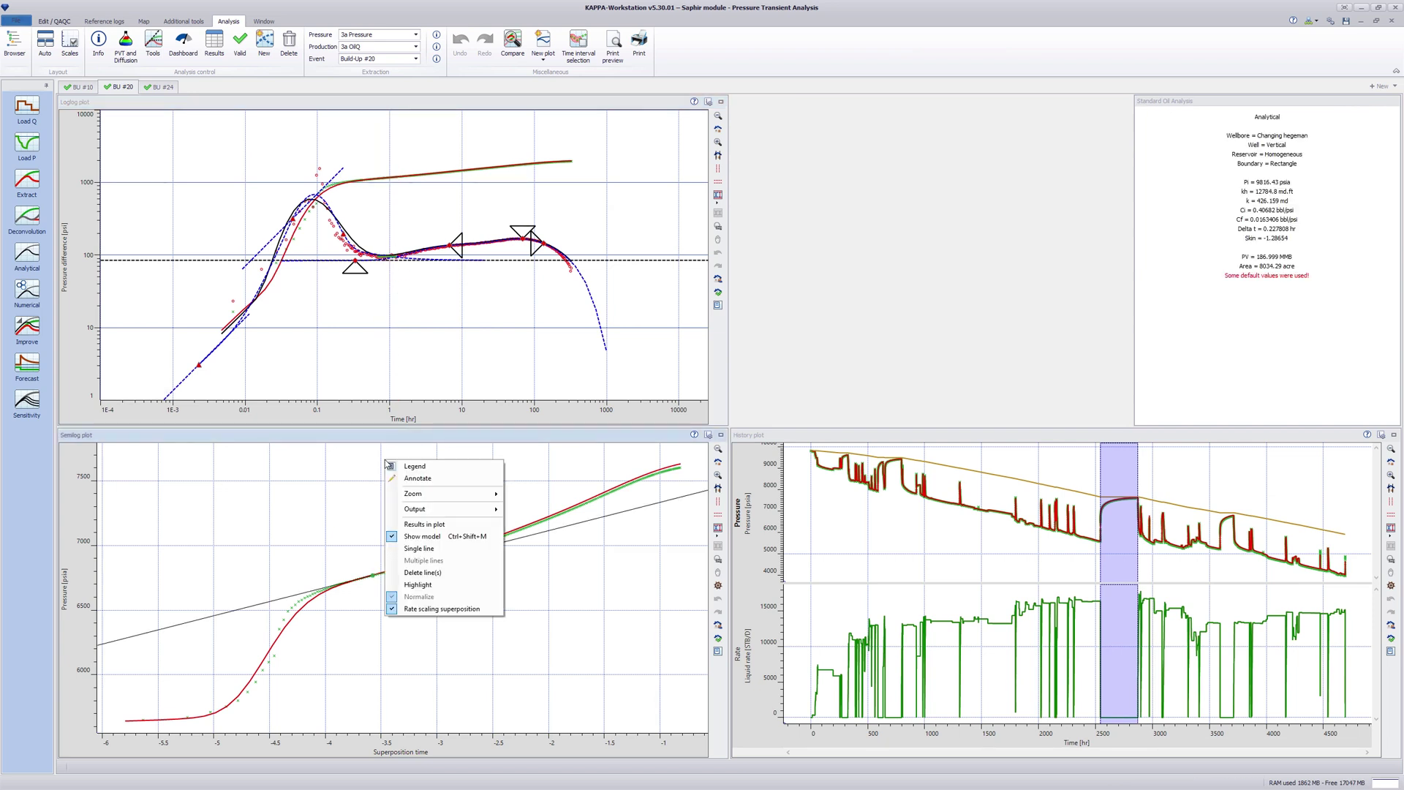
pyautogui.click(392, 526)
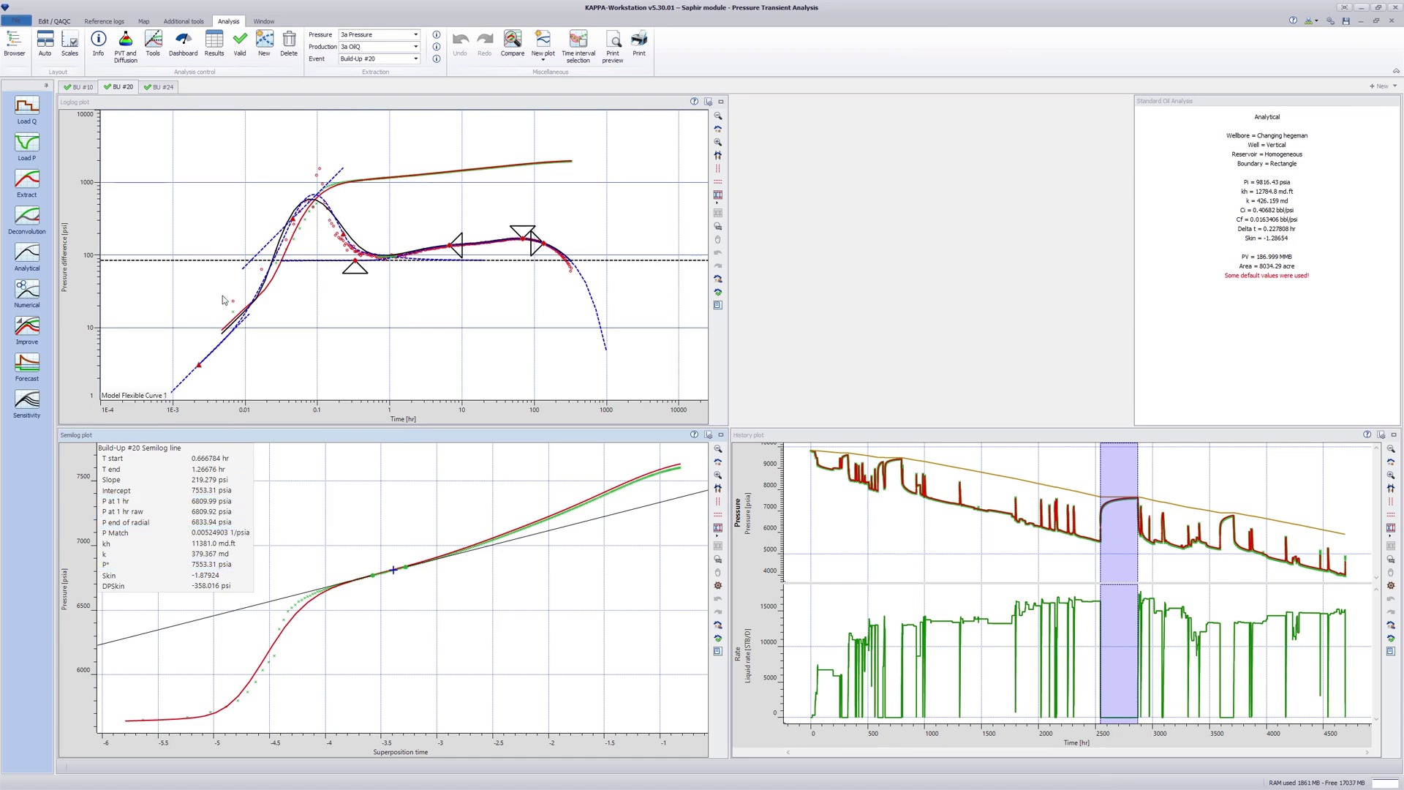
# - Fit a semilog line to Build-Up #24's radial flow period, showing kh 10003.4 md.ft and skin -2.63424
pyautogui.click(158, 87)
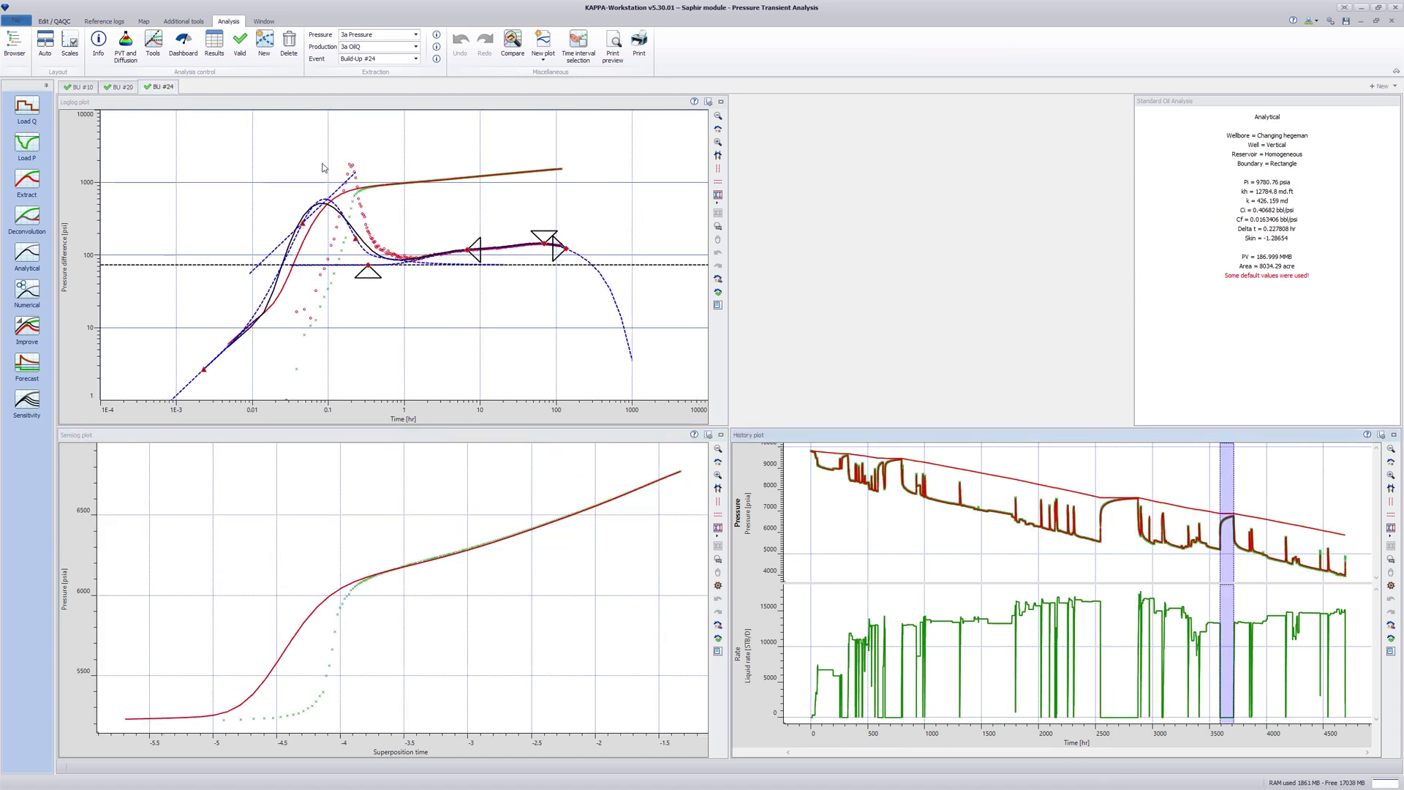
pyautogui.rightClick(439, 210)
pyautogui.click(444, 357)
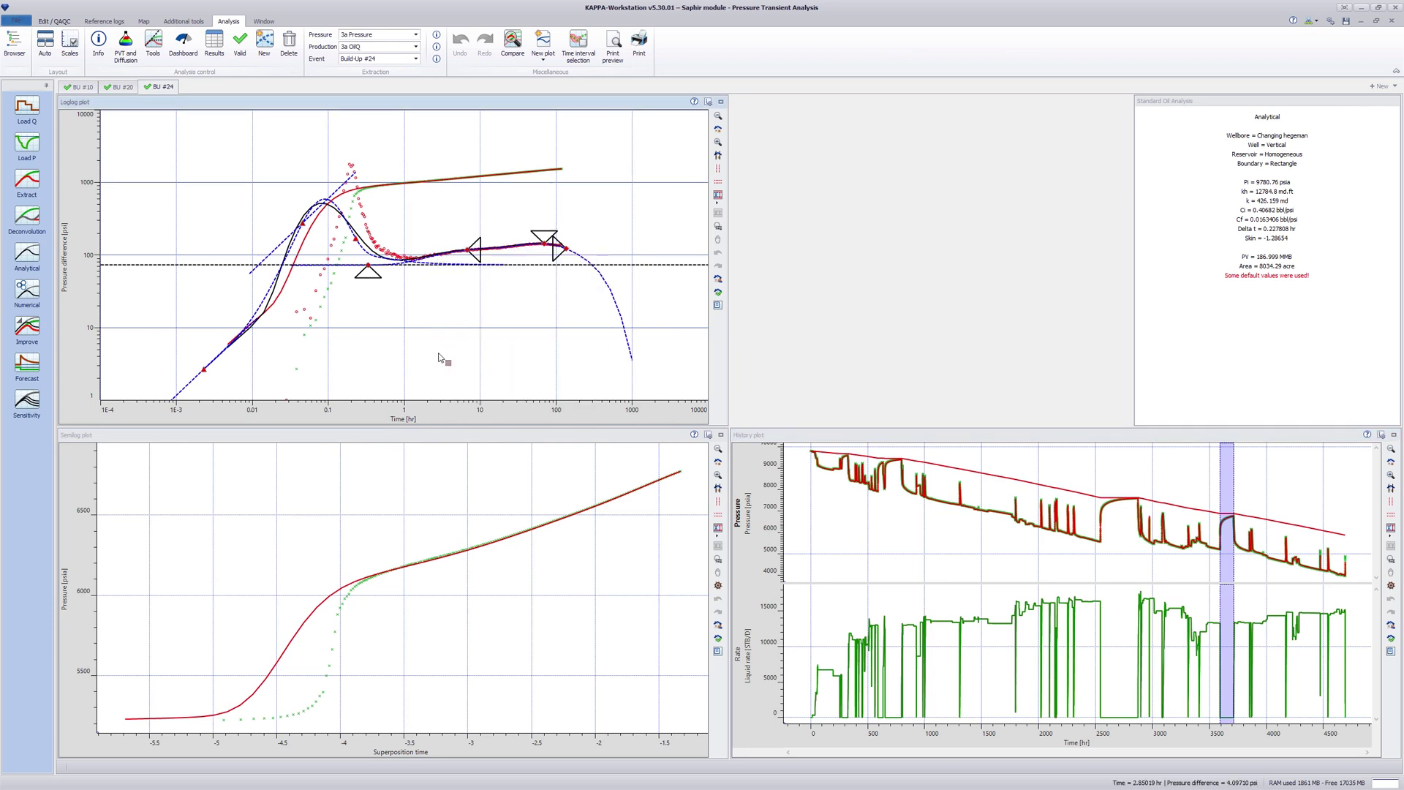
pyautogui.moveTo(400, 252); pyautogui.dragTo(414, 250)
pyautogui.rightClick(411, 464)
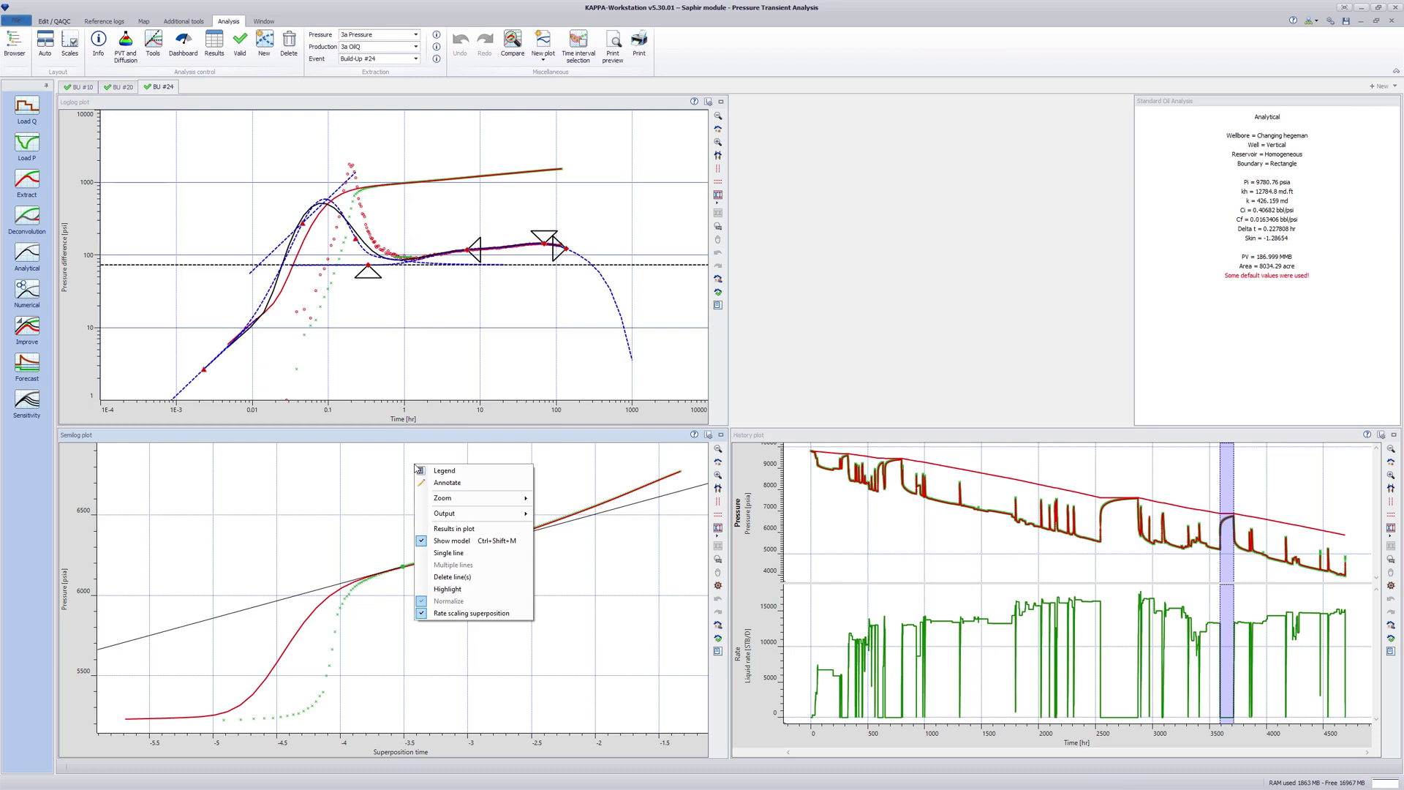
pyautogui.click(421, 527)
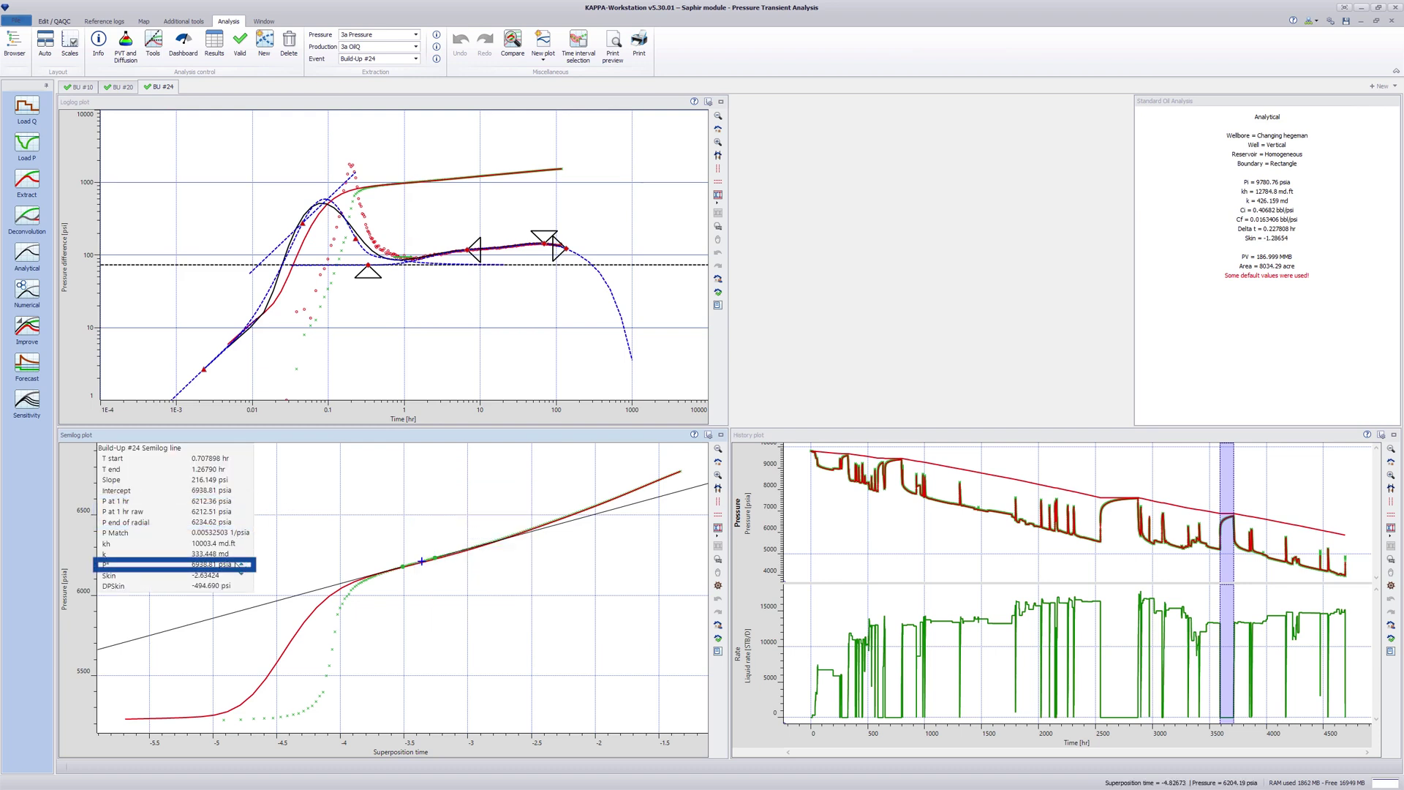
pyautogui.click(512, 46)
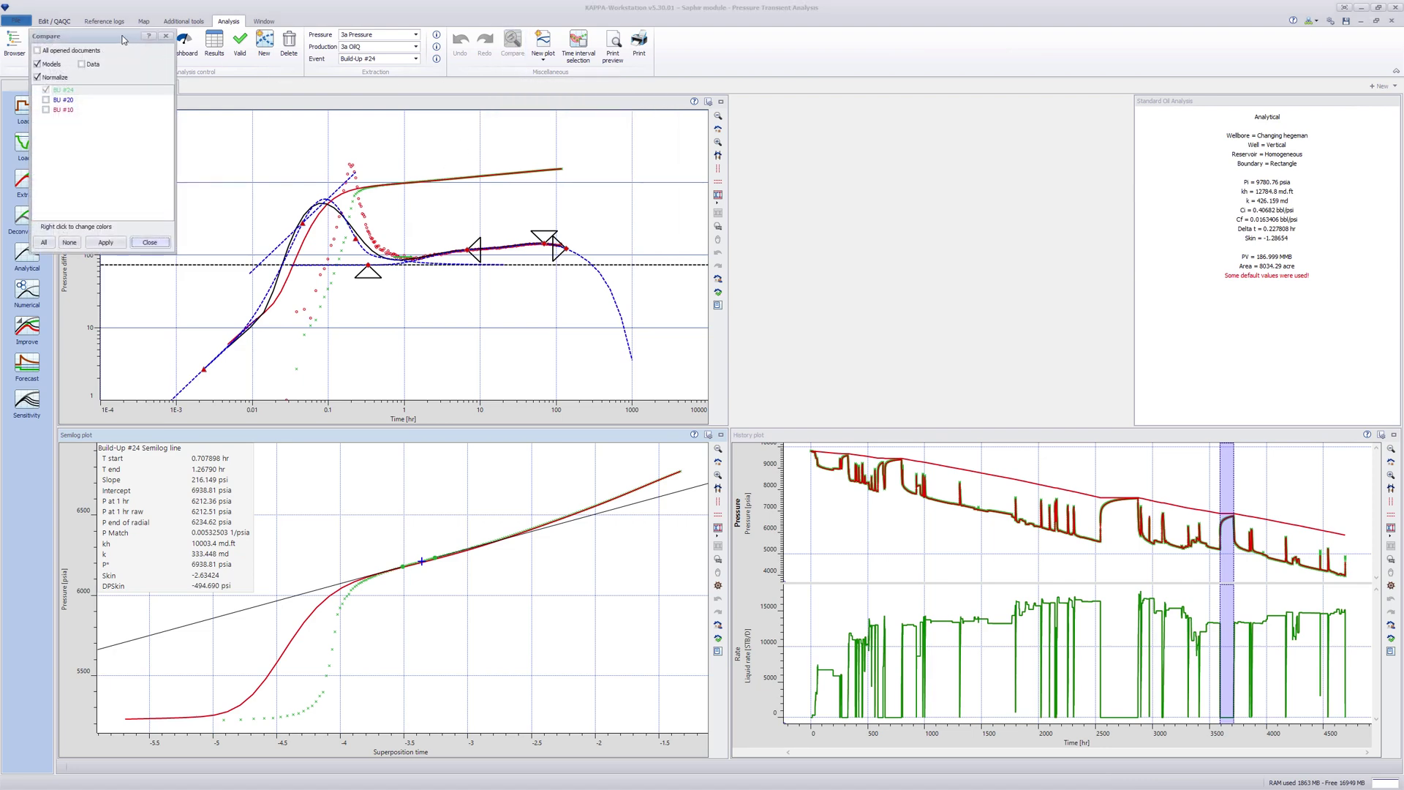
pyautogui.moveTo(123, 40); pyautogui.dragTo(966, 119)
pyautogui.click(888, 178)
pyautogui.click(888, 189)
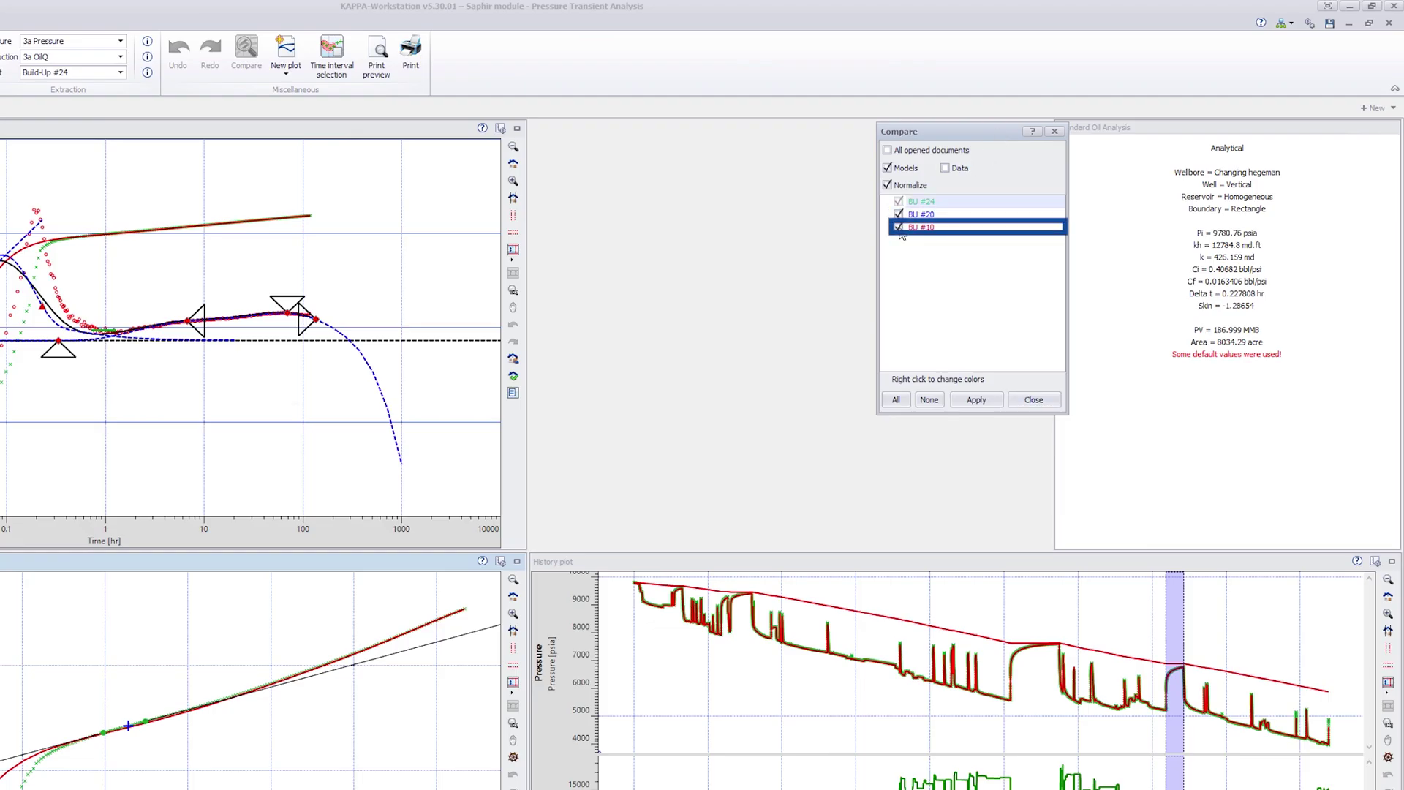
pyautogui.click(947, 321)
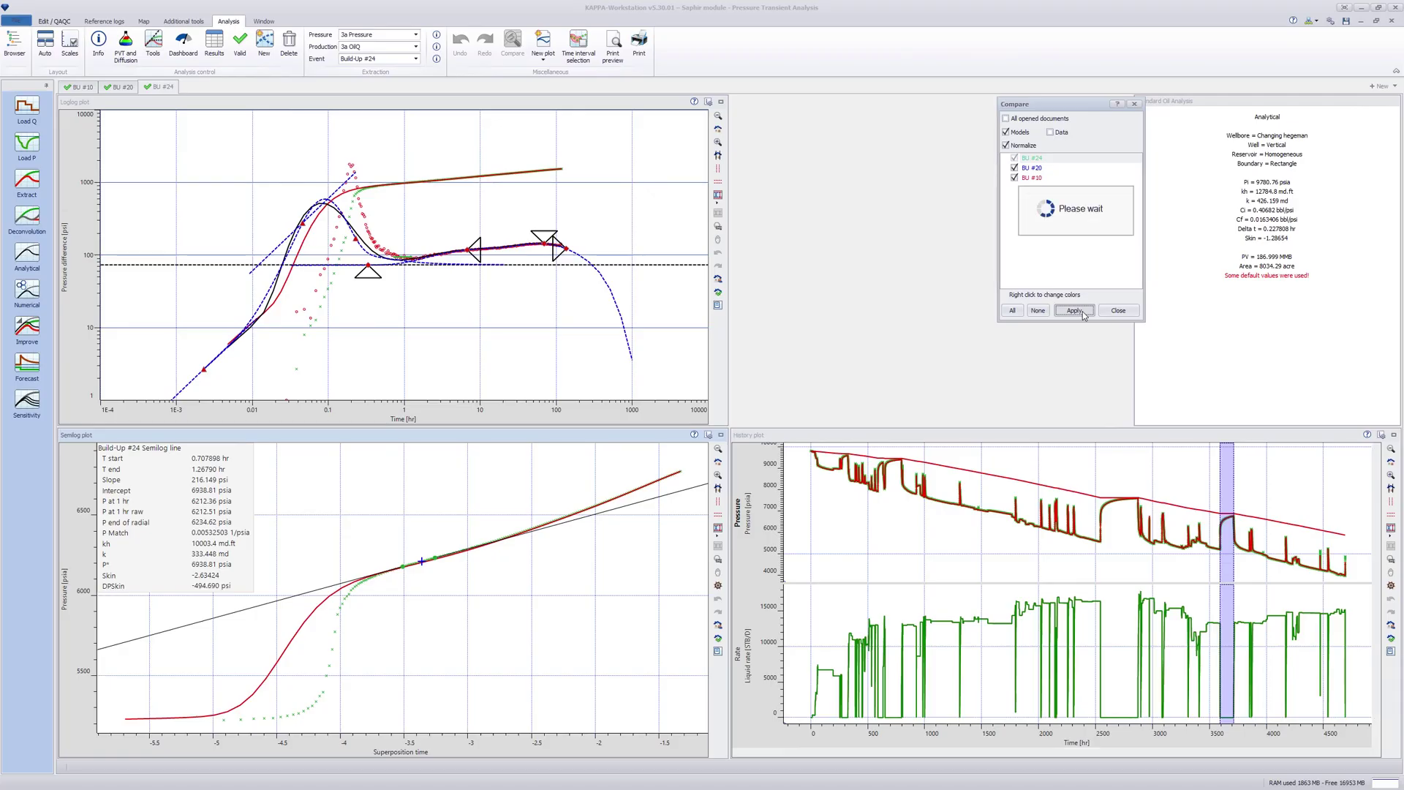
pyautogui.click(214, 45)
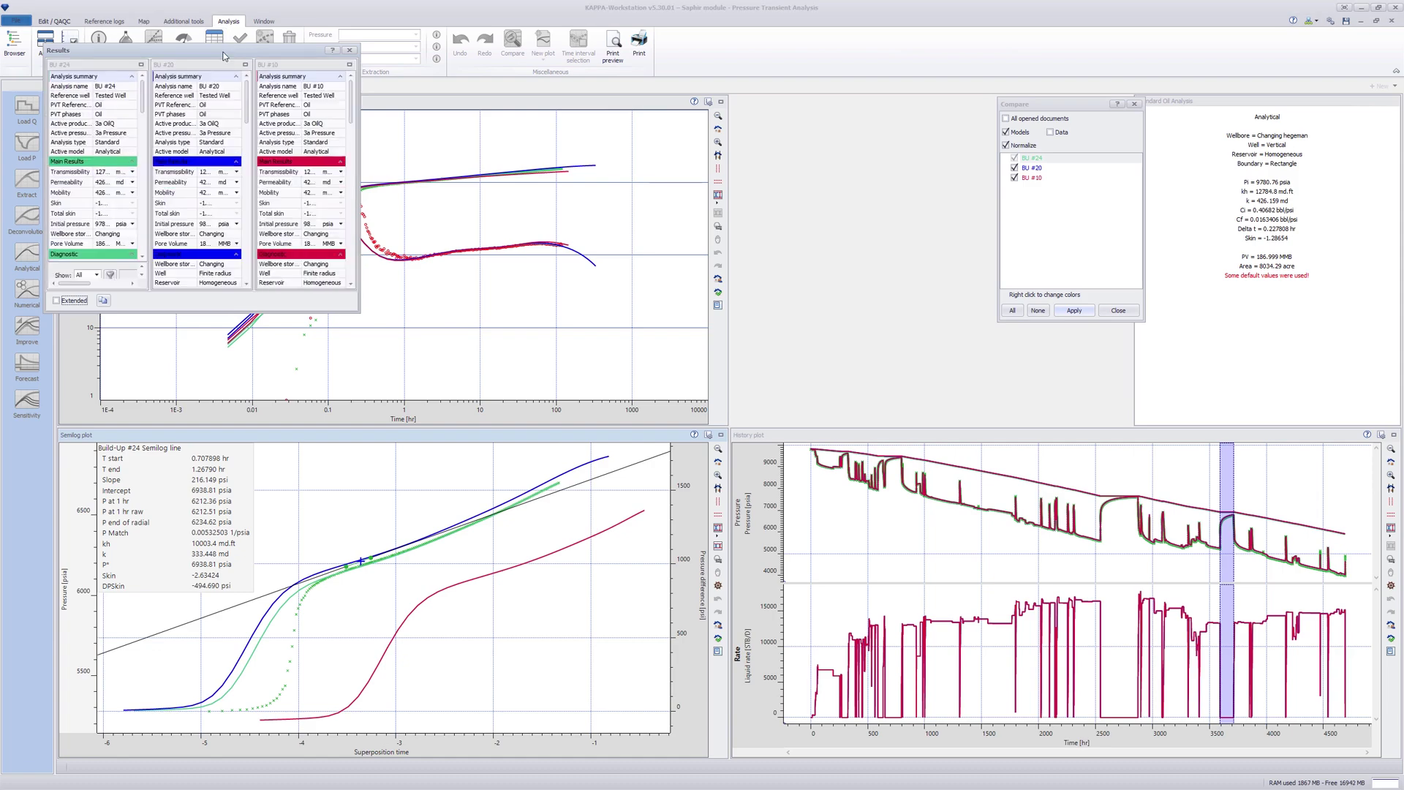
pyautogui.moveTo(774, 211); pyautogui.dragTo(935, 197)
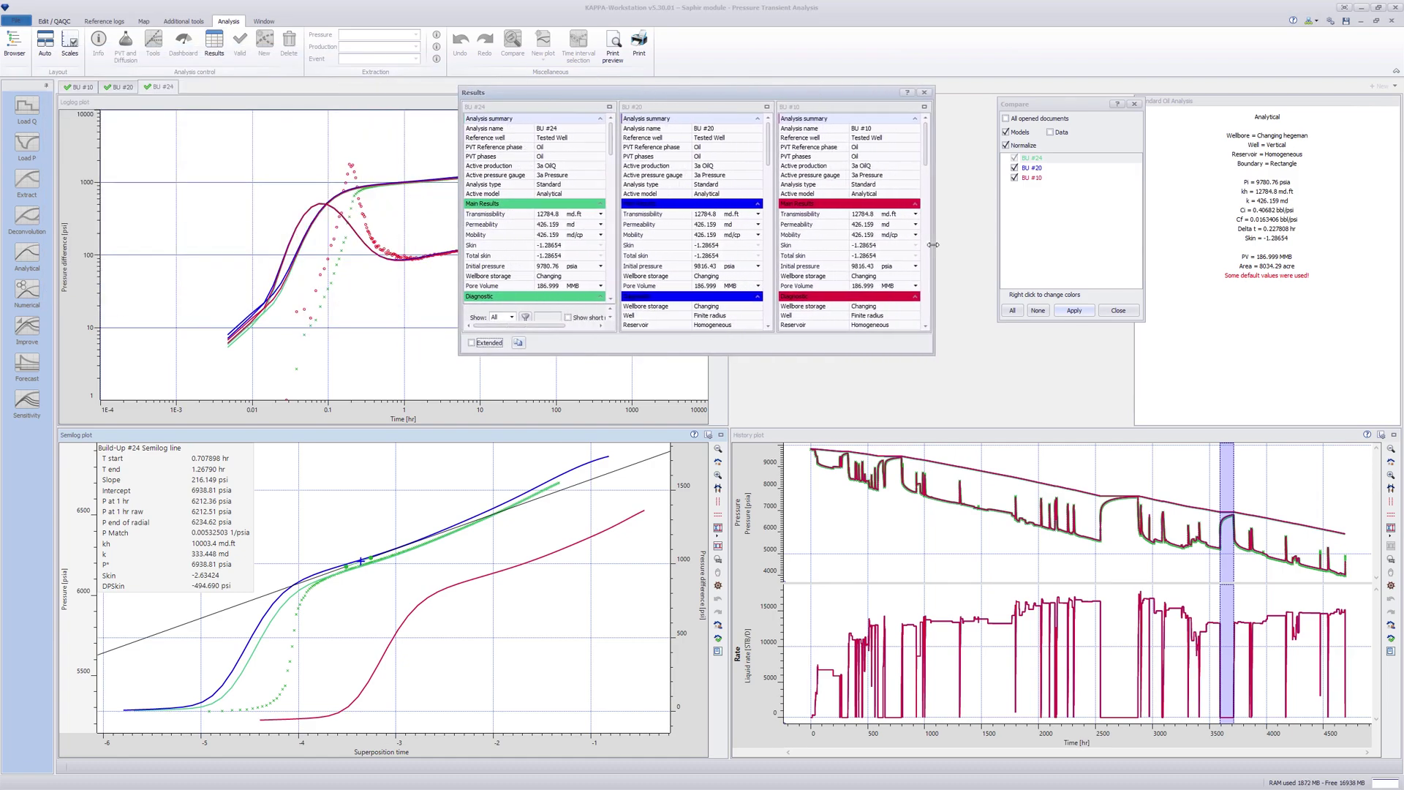
pyautogui.moveTo(784, 202); pyautogui.dragTo(805, 417)
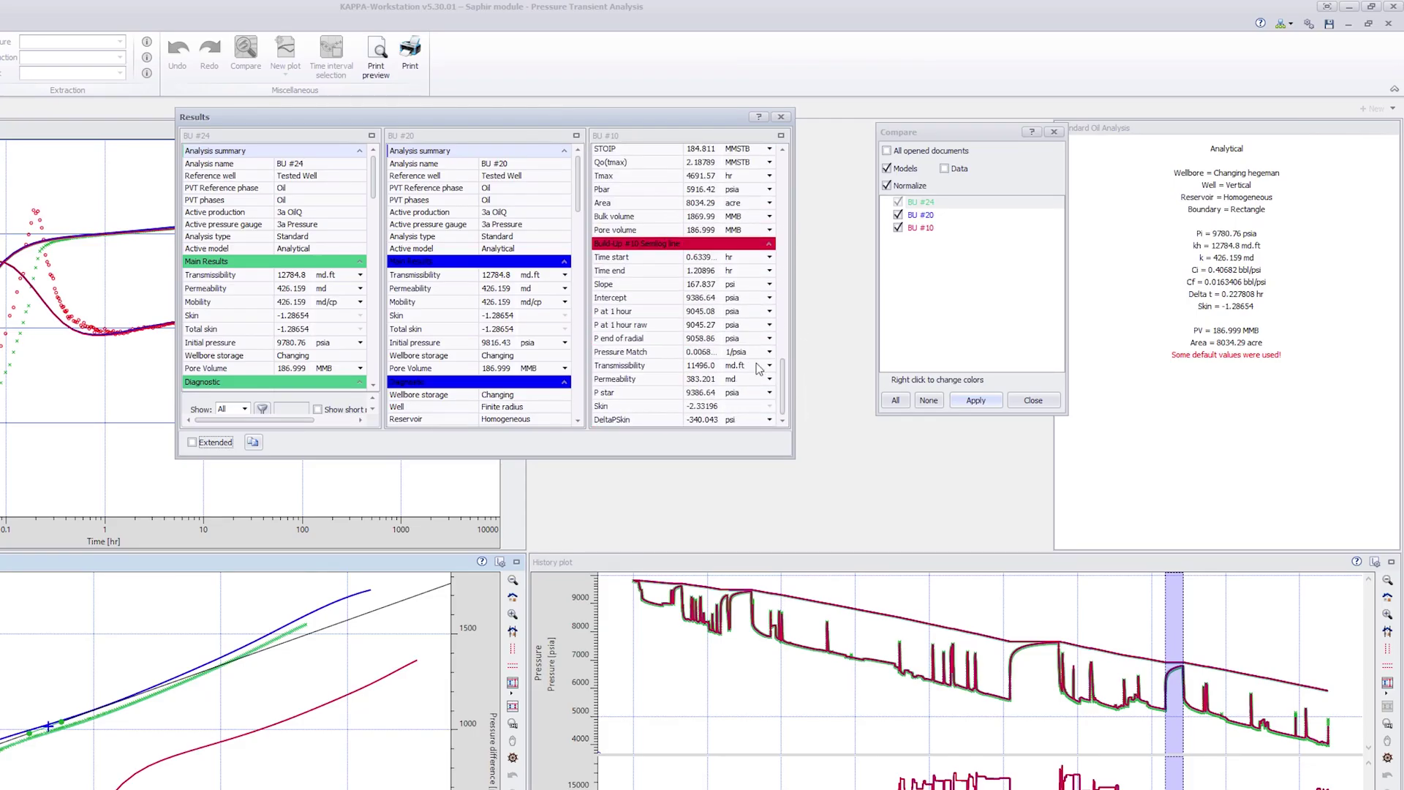
pyautogui.moveTo(578, 192); pyautogui.dragTo(606, 358)
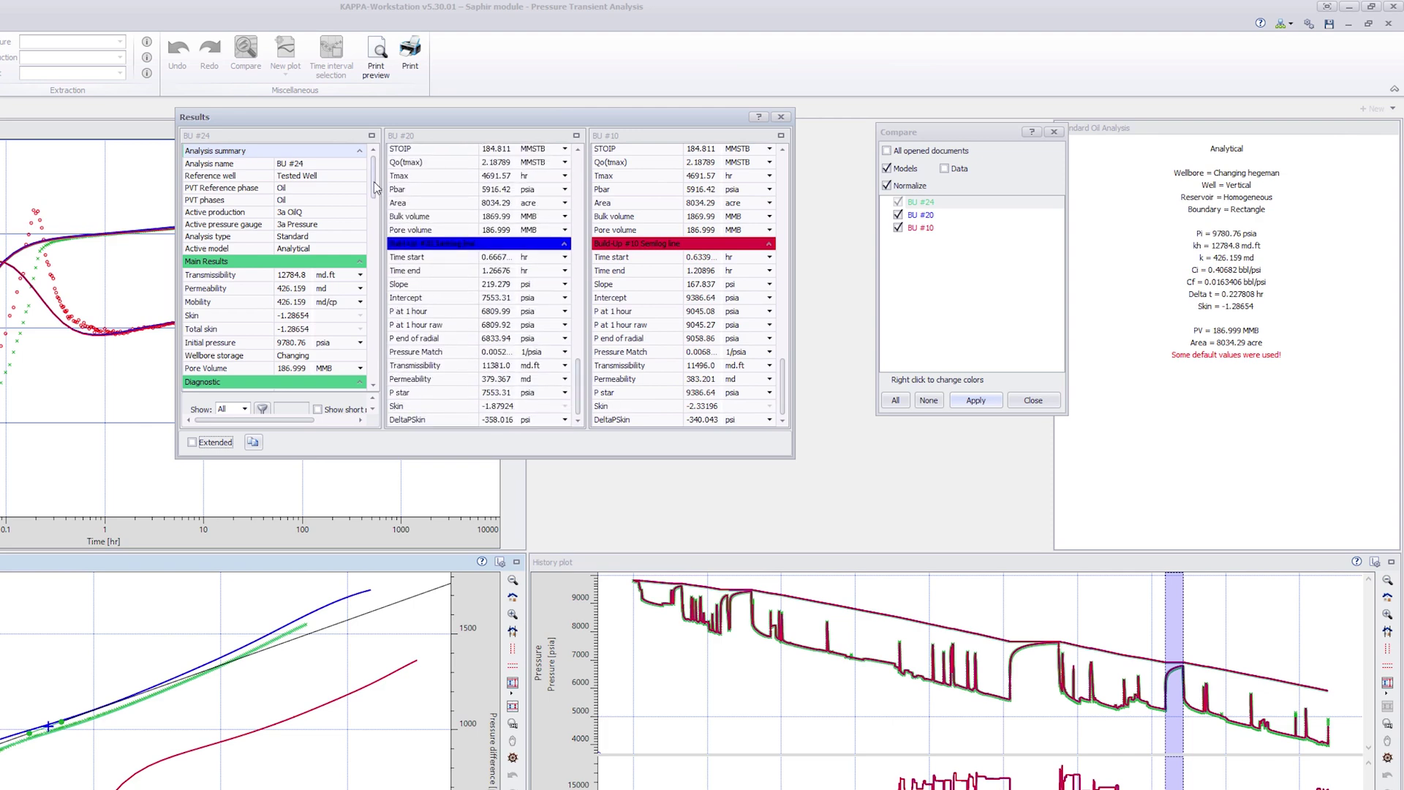
pyautogui.moveTo(375, 175); pyautogui.dragTo(407, 387)
pyautogui.click(249, 275)
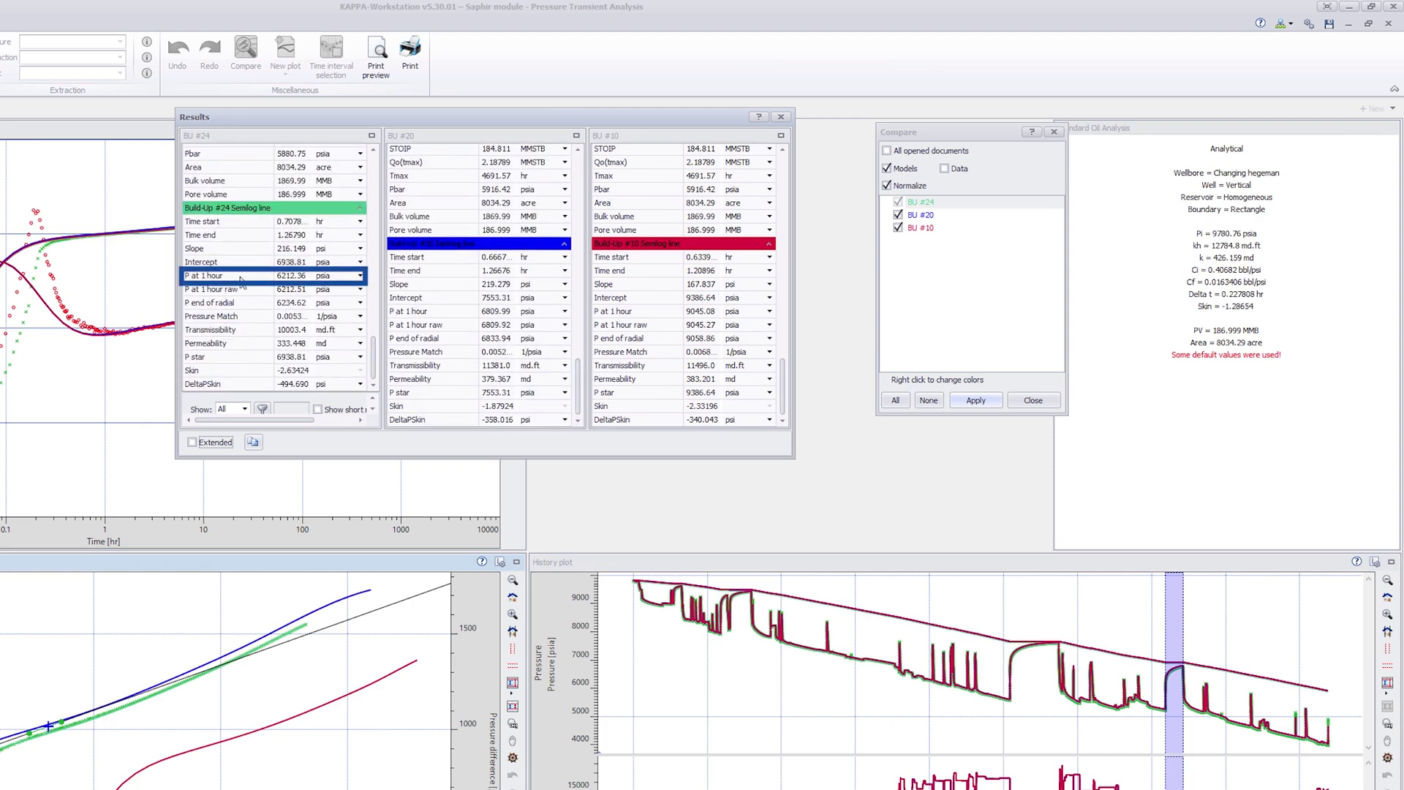
pyautogui.keyDown('shift'); pyautogui.click(248, 290); pyautogui.keyUp('shift')
pyautogui.keyDown('ctrl'); pyautogui.click(248, 303); pyautogui.keyUp('ctrl')
pyautogui.keyDown('ctrl'); pyautogui.click(249, 357); pyautogui.keyUp('ctrl')
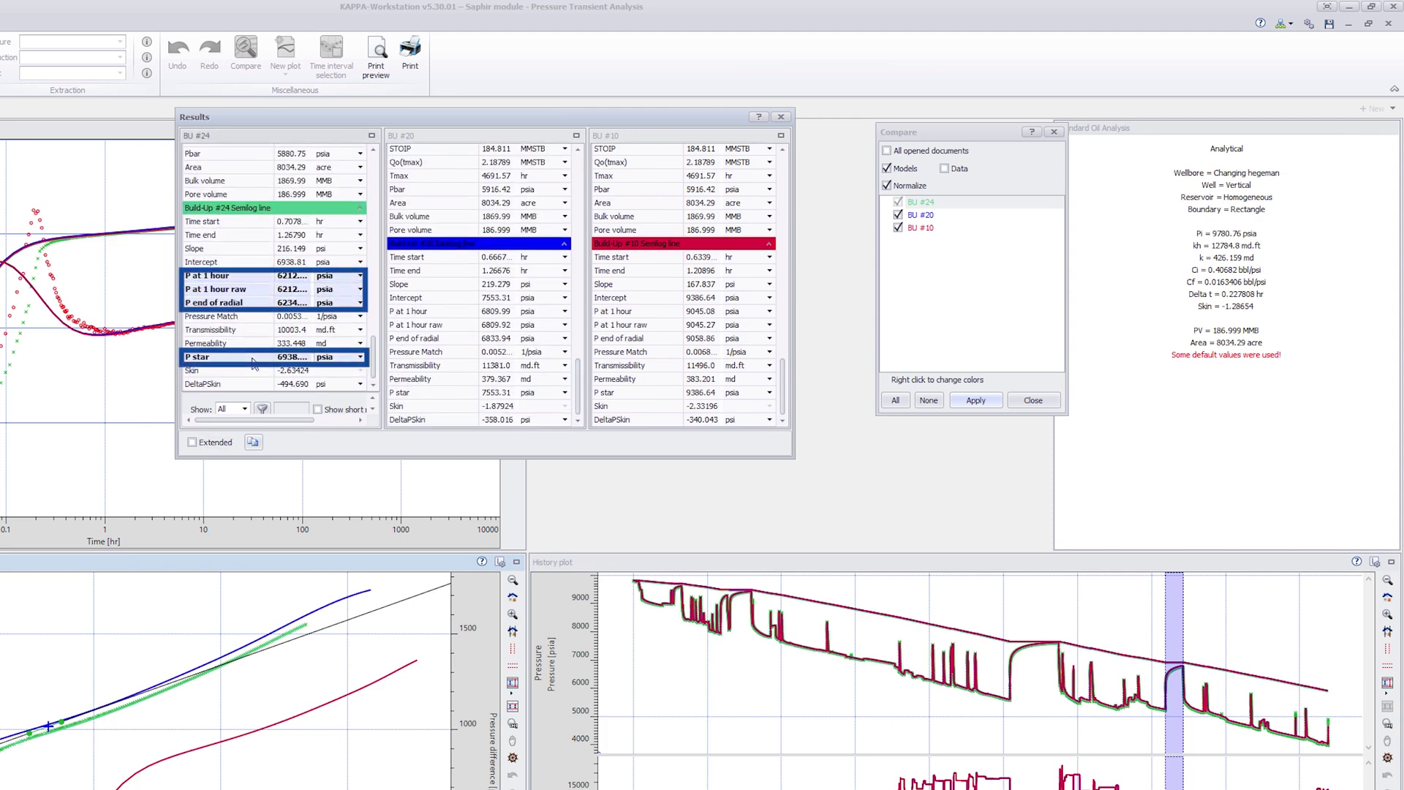
pyautogui.click(417, 312)
pyautogui.keyDown('shift'); pyautogui.click(421, 325); pyautogui.keyUp('shift')
pyautogui.keyDown('ctrl'); pyautogui.click(458, 338); pyautogui.keyUp('ctrl')
pyautogui.keyDown('ctrl'); pyautogui.click(461, 392); pyautogui.keyUp('ctrl')
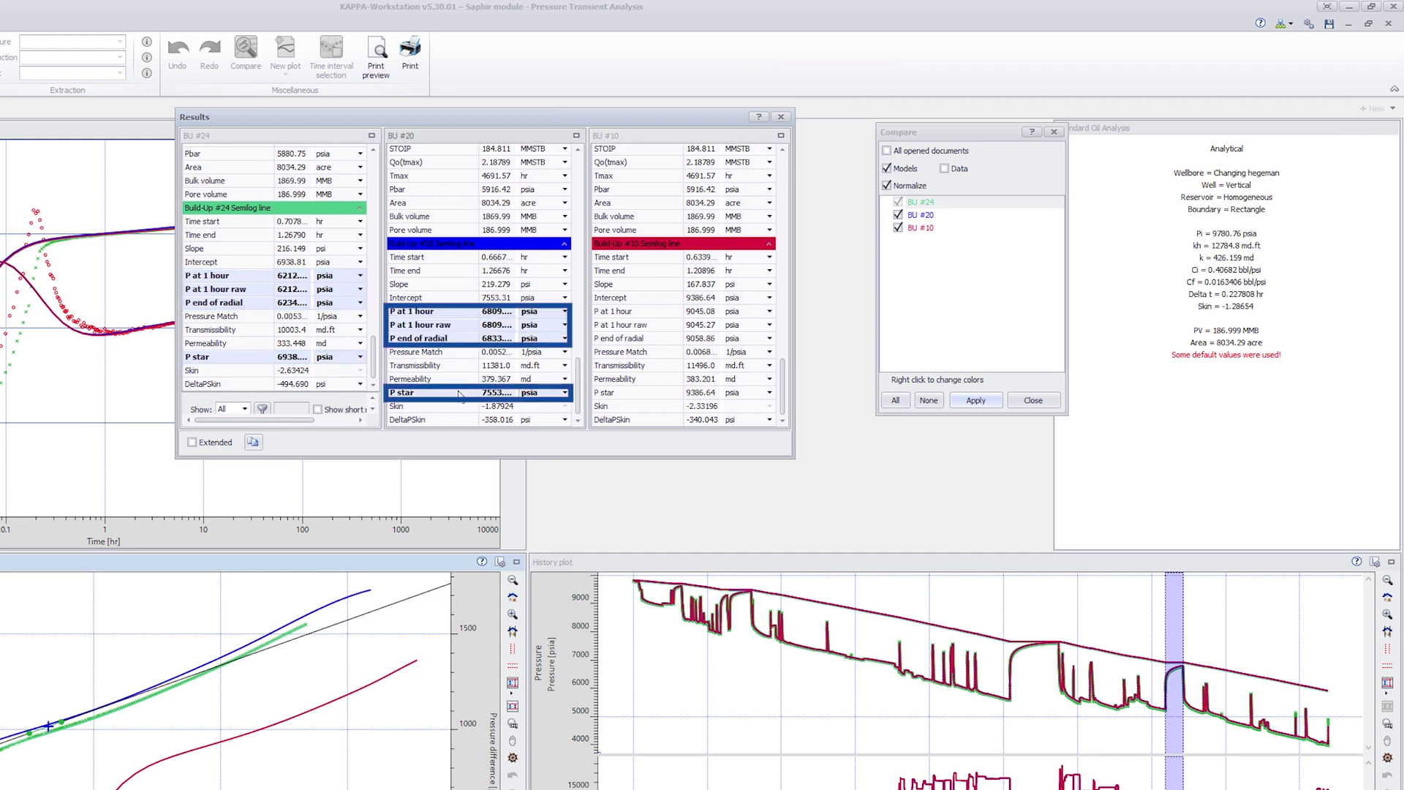
pyautogui.click(660, 314)
pyautogui.keyDown('shift'); pyautogui.click(661, 325); pyautogui.keyUp('shift')
pyautogui.keyDown('ctrl'); pyautogui.click(663, 338); pyautogui.keyUp('ctrl')
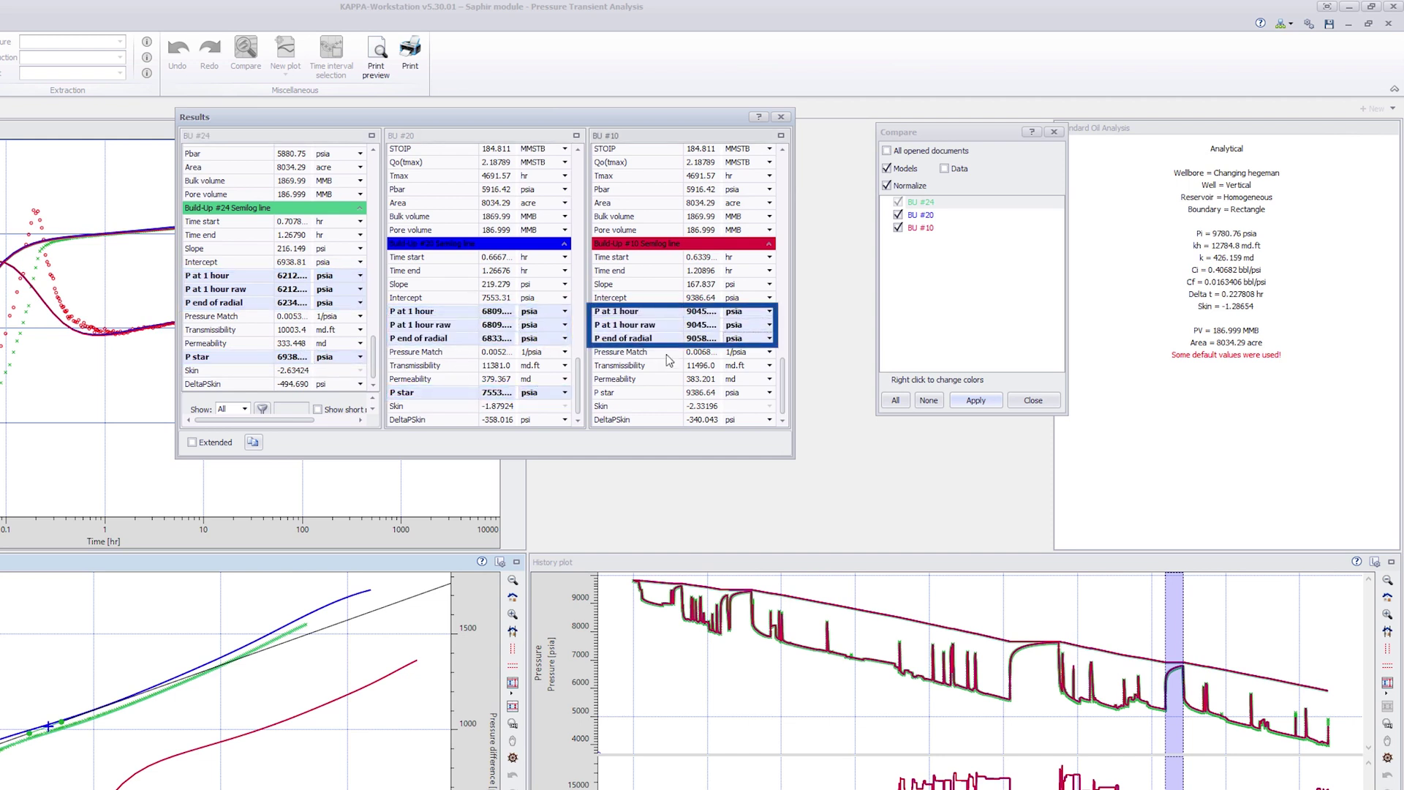
pyautogui.keyDown('ctrl'); pyautogui.click(670, 392); pyautogui.keyUp('ctrl')
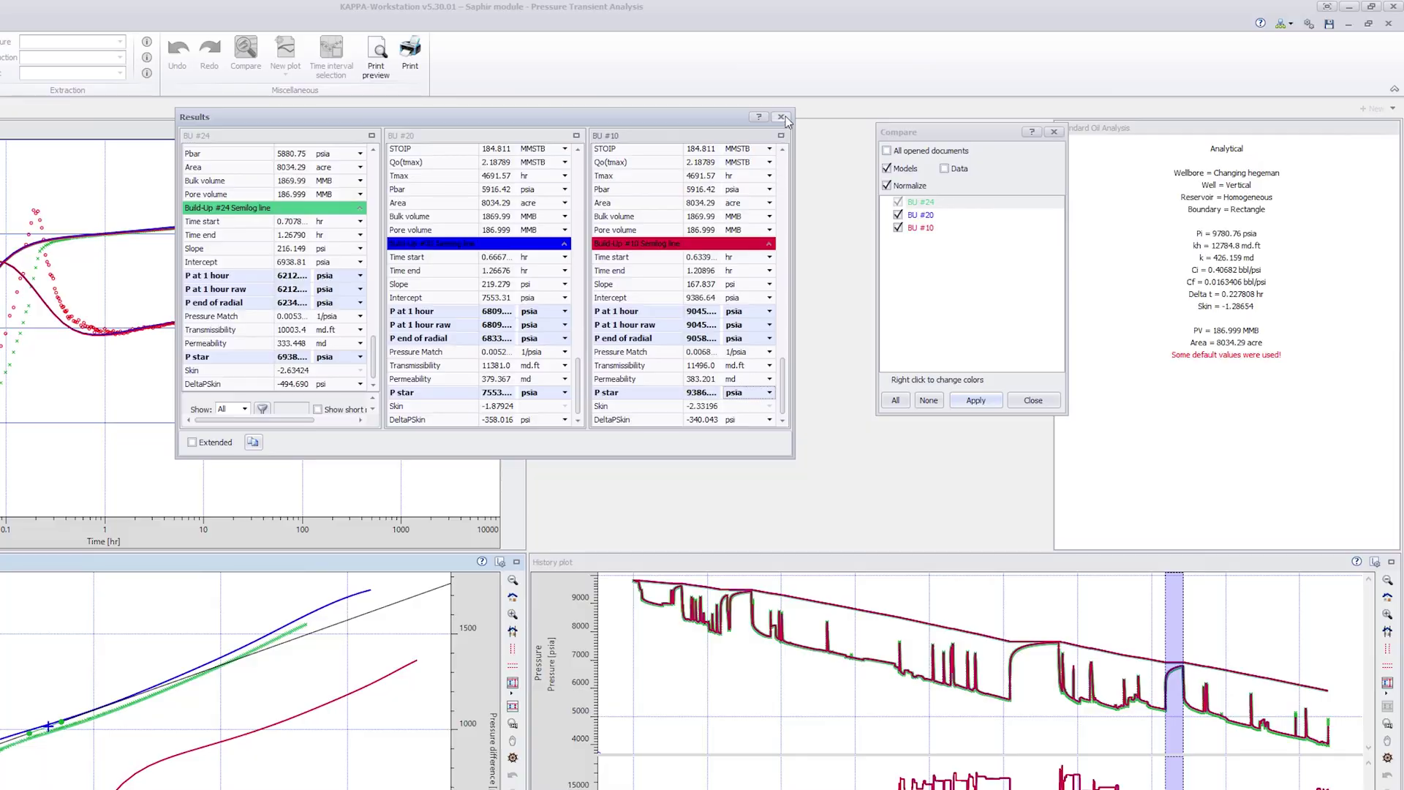
pyautogui.click(781, 116)
pyautogui.click(1053, 132)
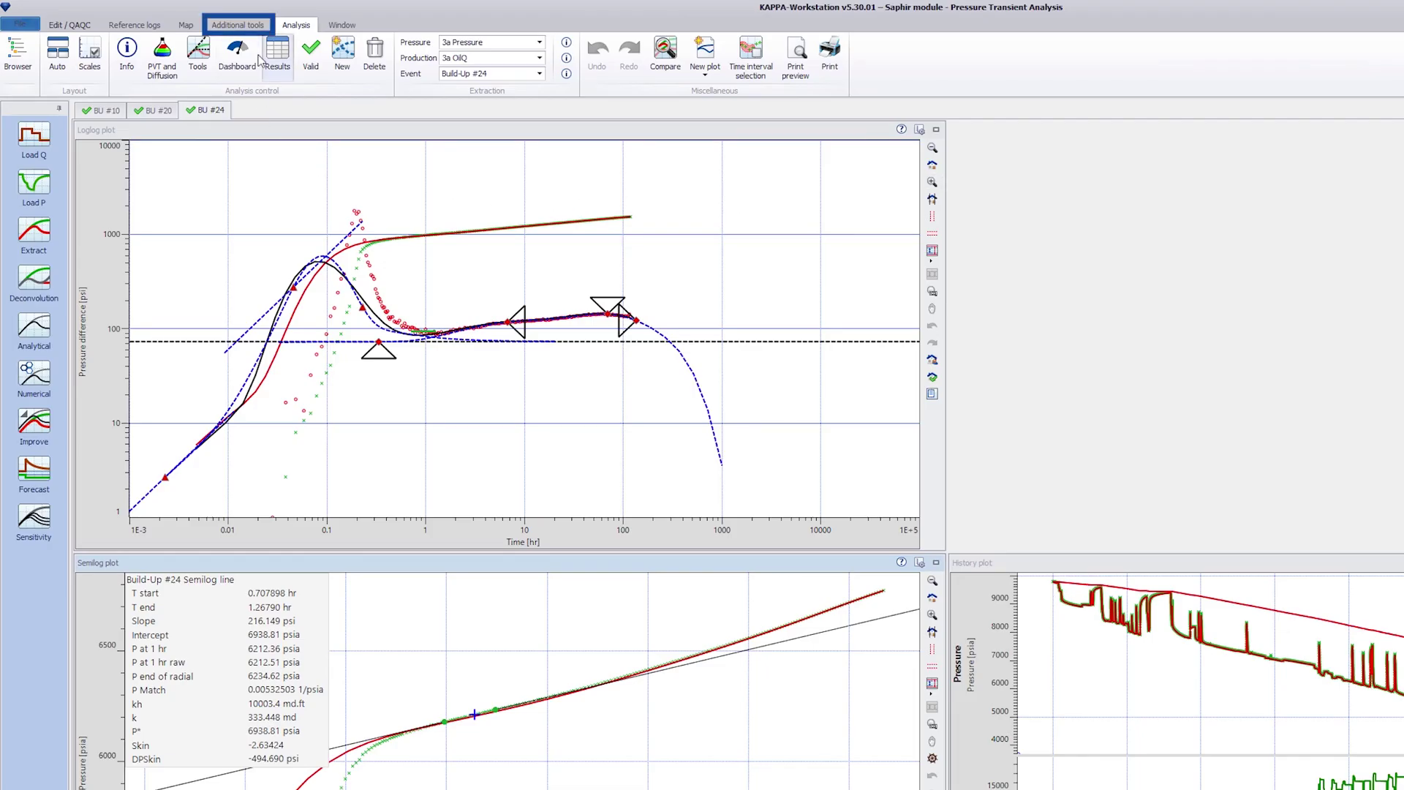
# - Open the Productivity Index table and select the Build-Up #24, #20 and #10 rows
pyautogui.click(238, 24)
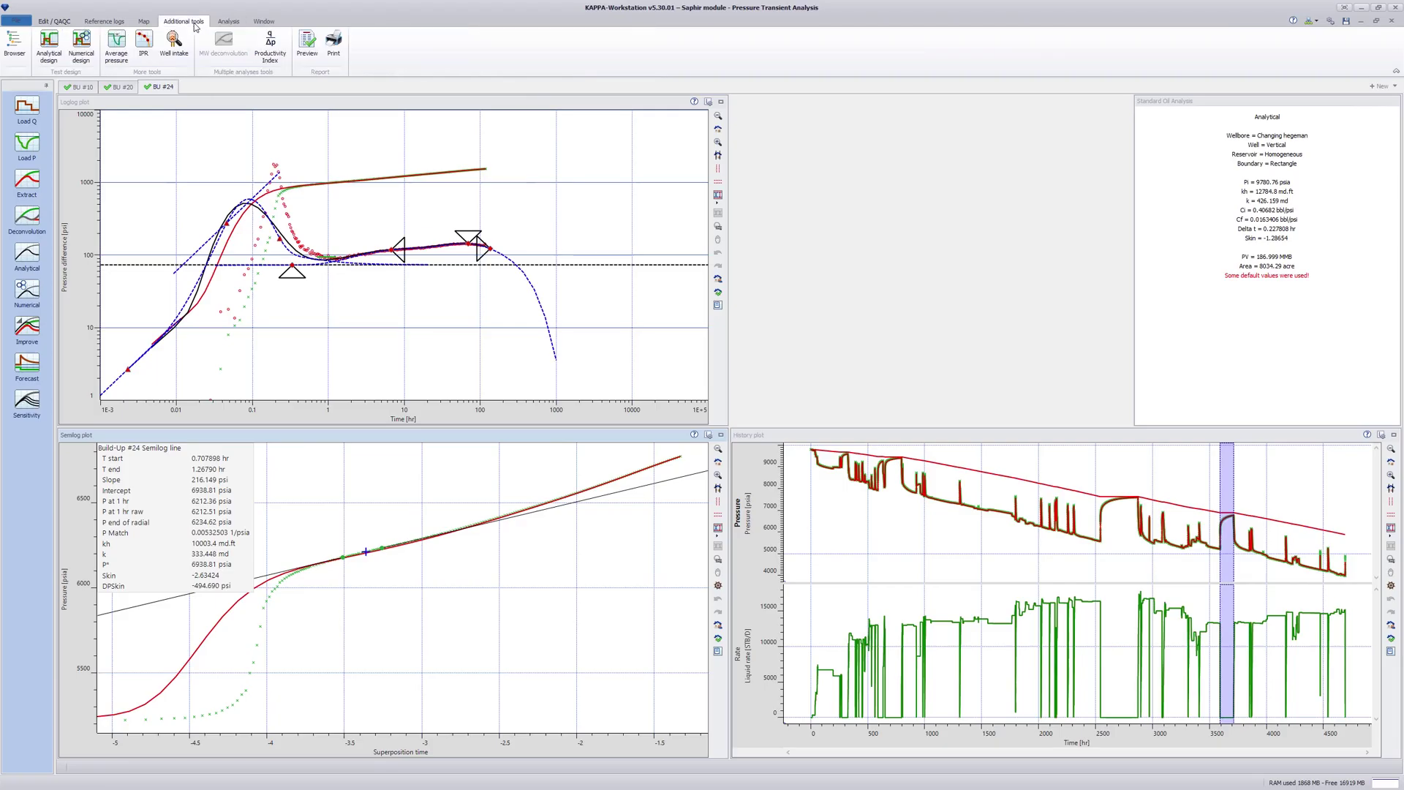
pyautogui.click(277, 61)
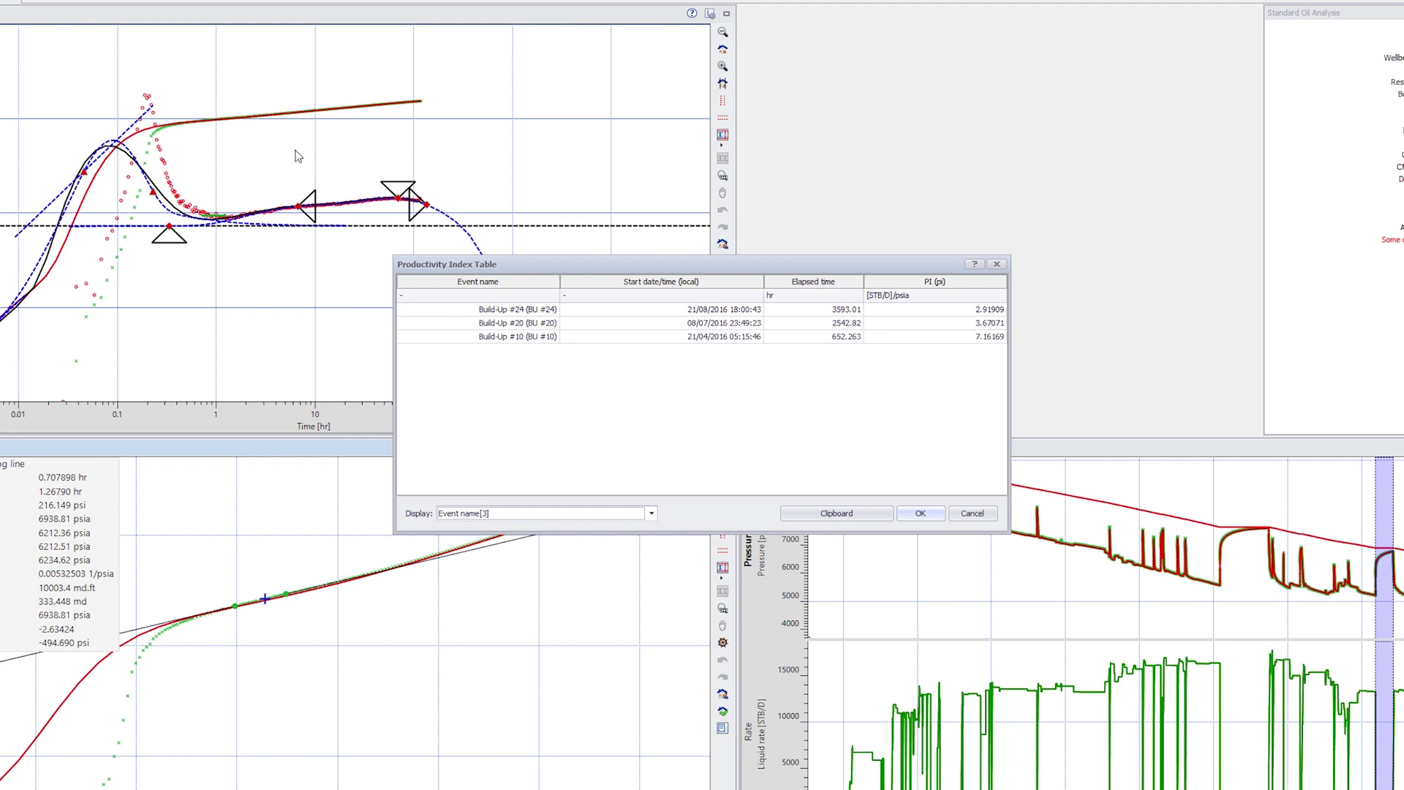
pyautogui.click(419, 309)
pyautogui.click(419, 322)
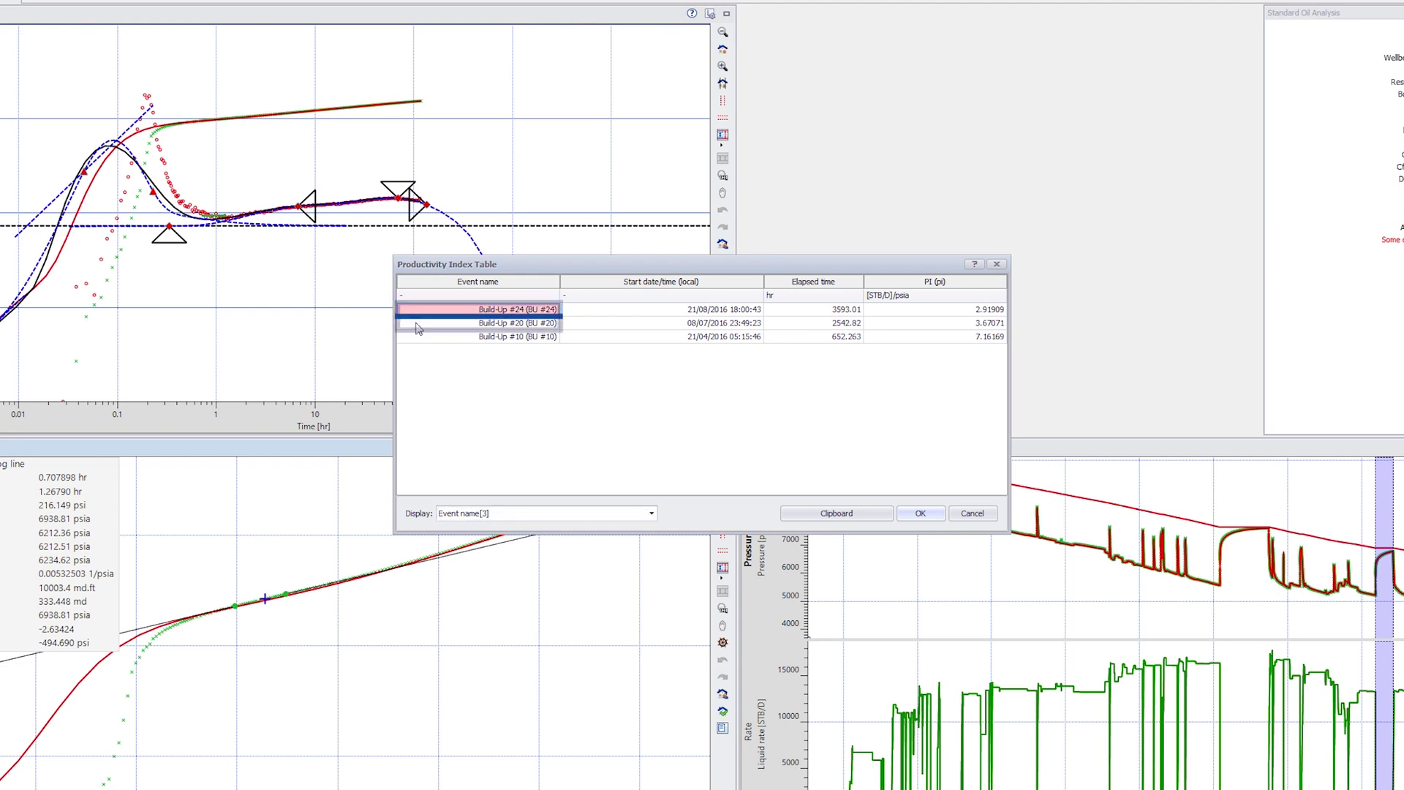
pyautogui.click(419, 336)
# - Add the PI (p*) and PI (p average) columns to the table and confirm with OK
pyautogui.click(652, 514)
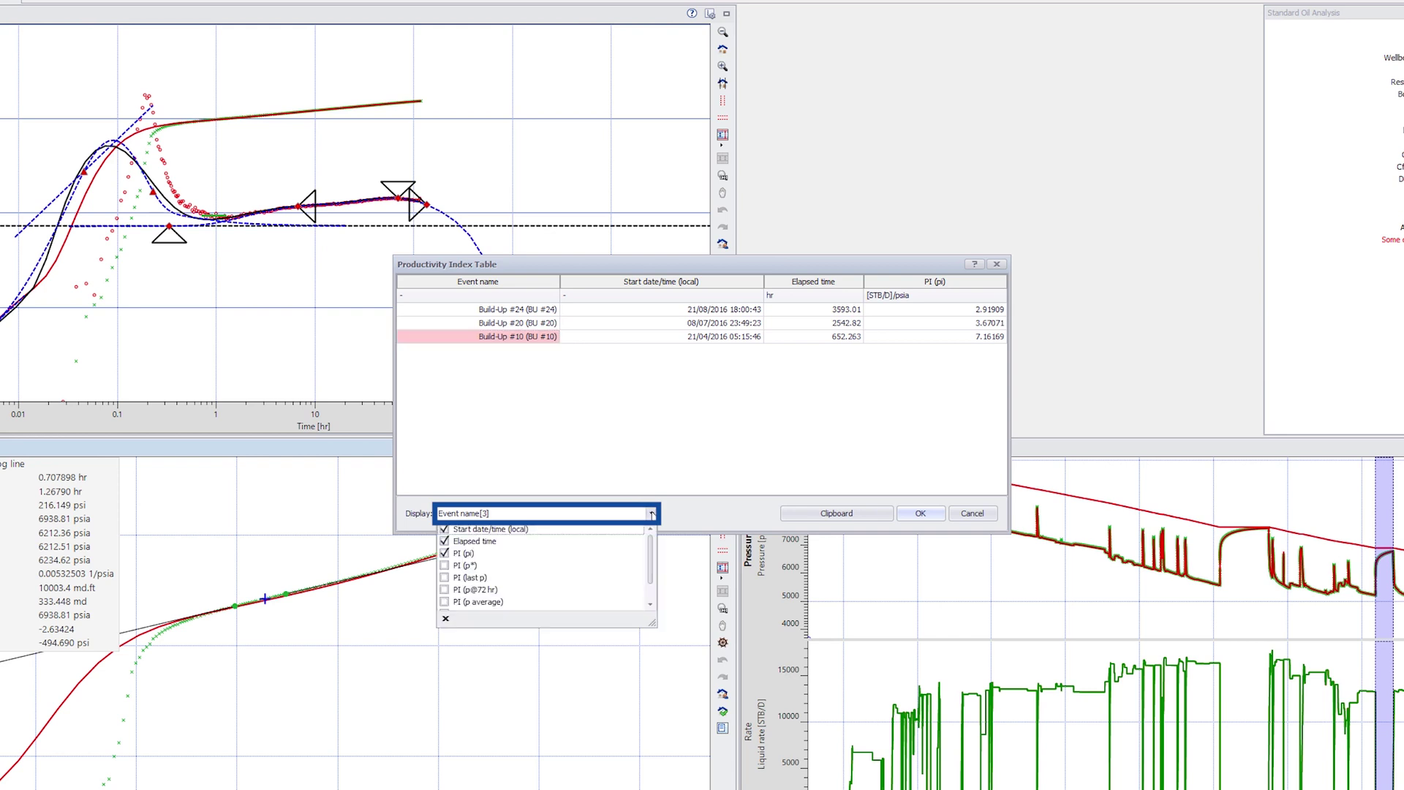
pyautogui.moveTo(651, 545); pyautogui.dragTo(656, 572)
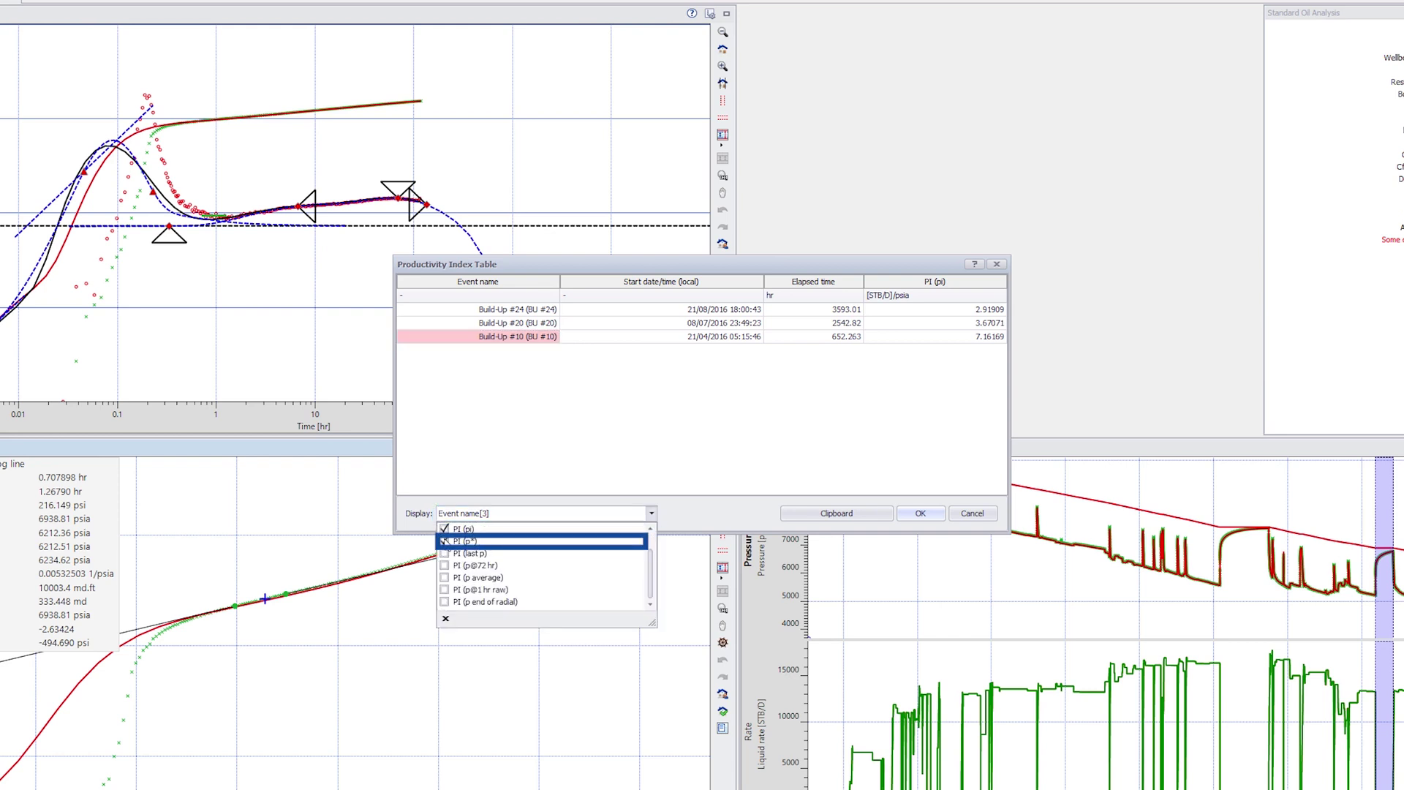
pyautogui.click(445, 541)
pyautogui.click(445, 577)
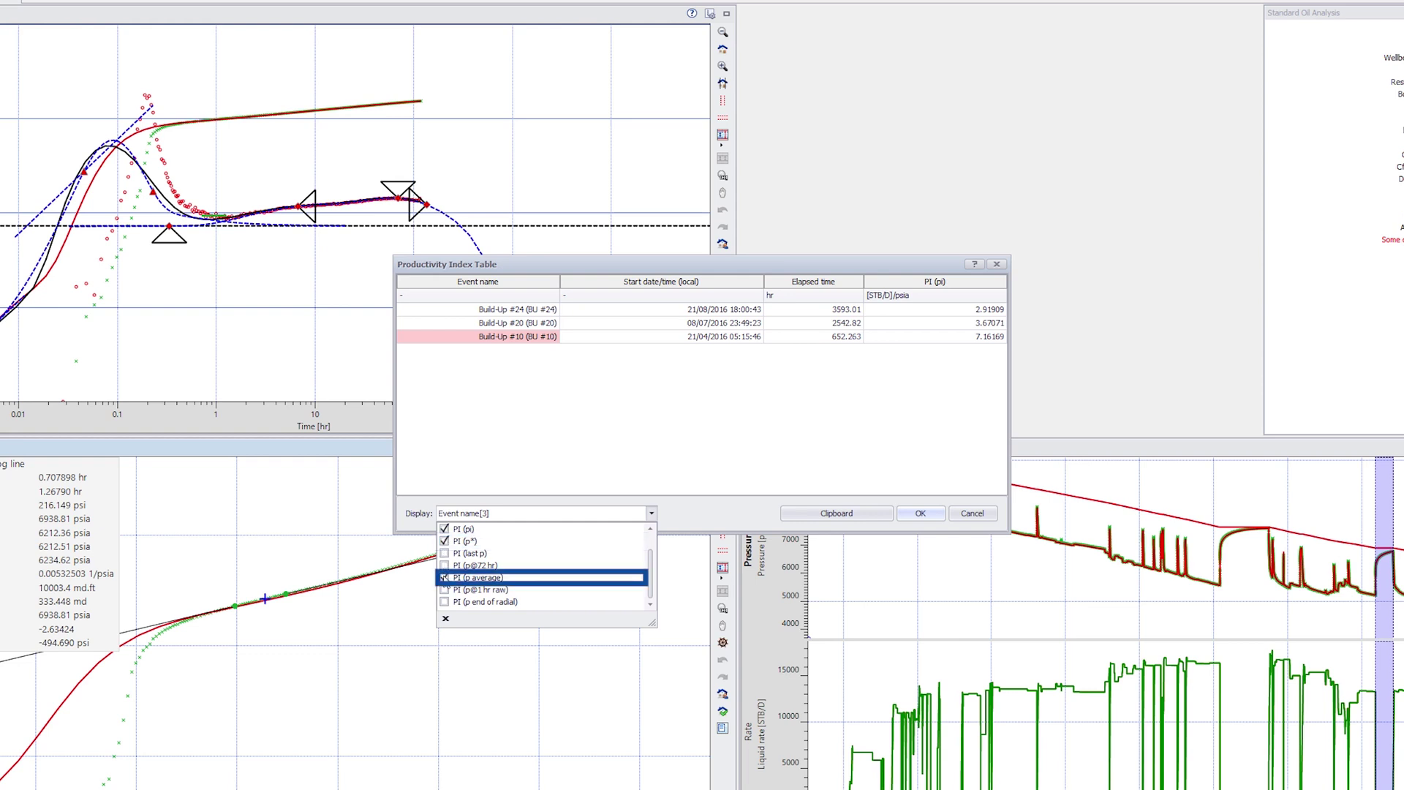
pyautogui.click(800, 463)
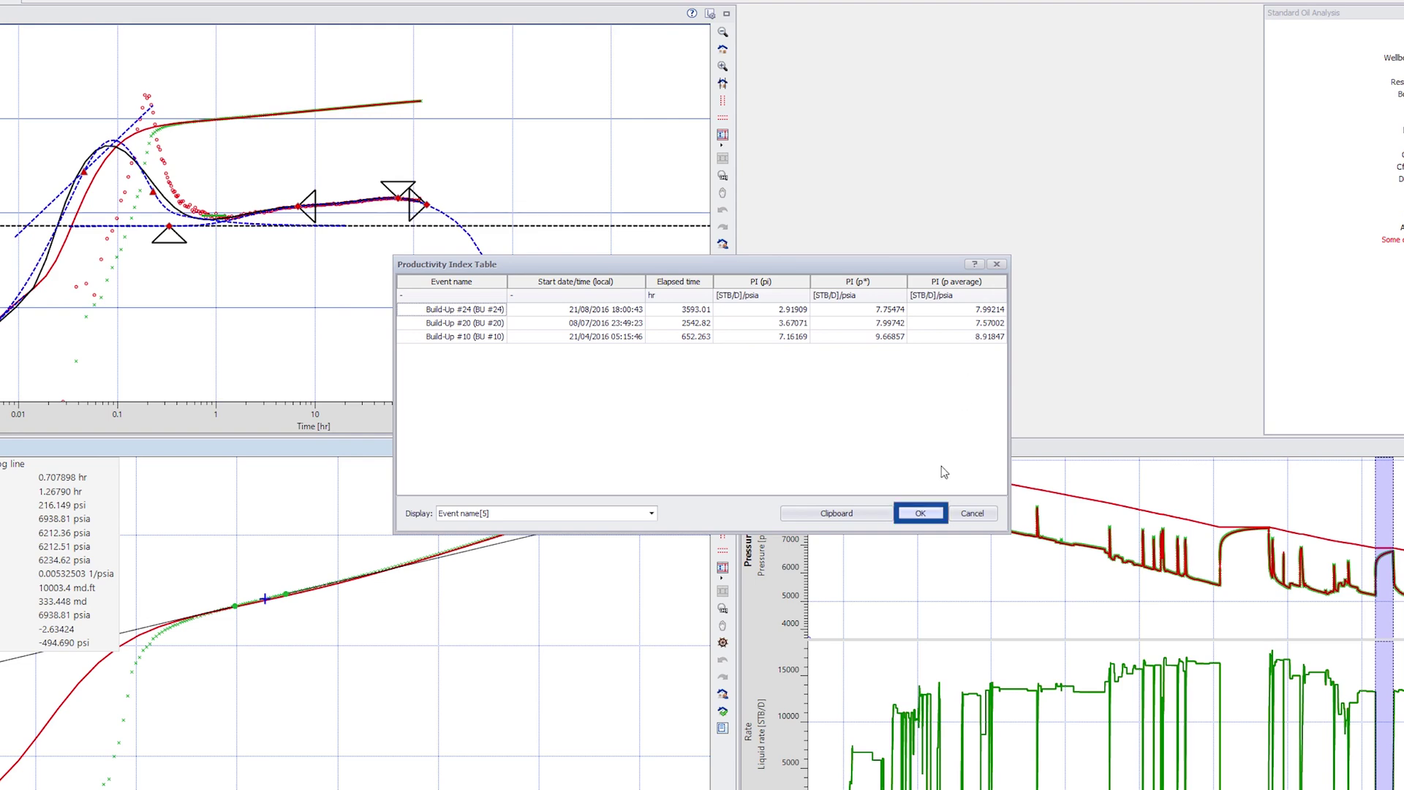
pyautogui.click(920, 513)
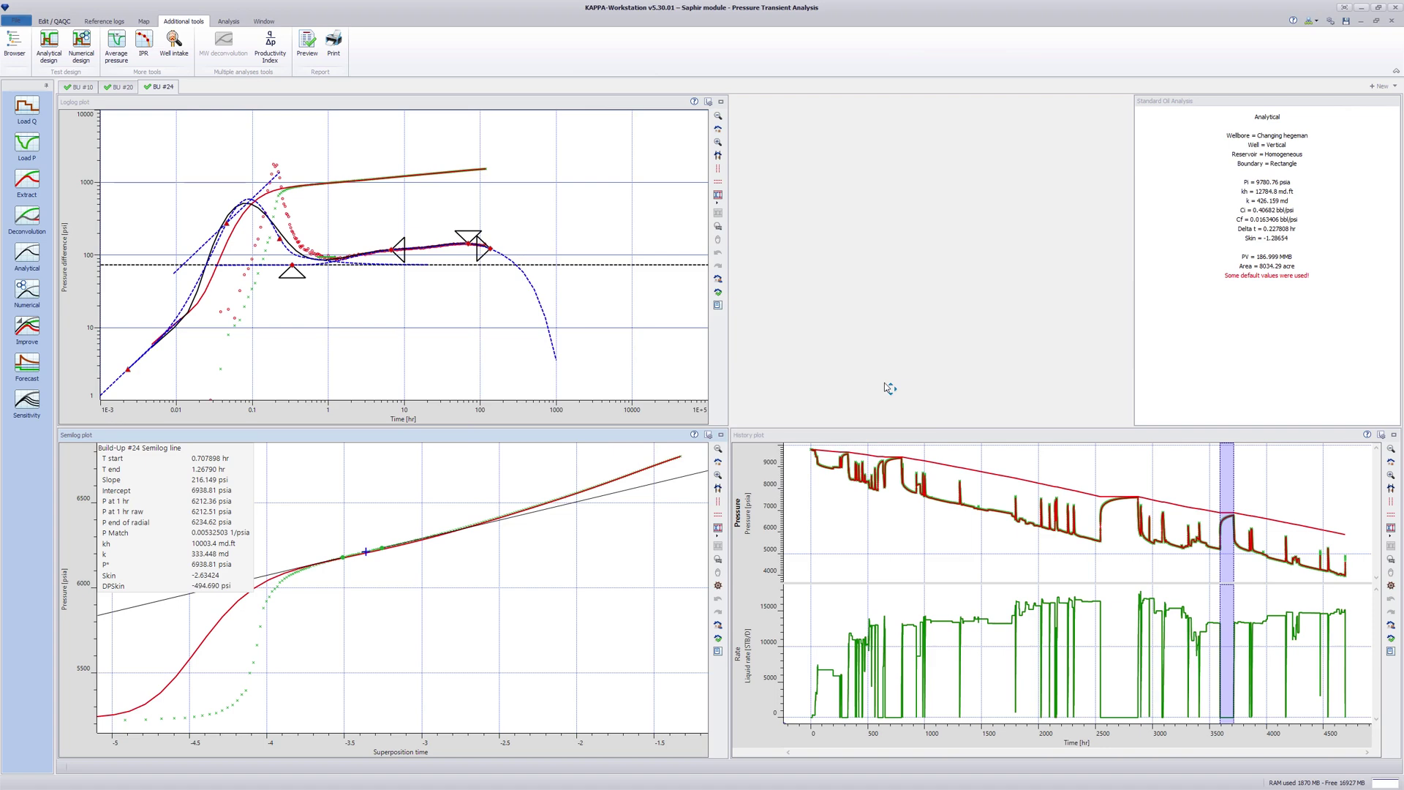